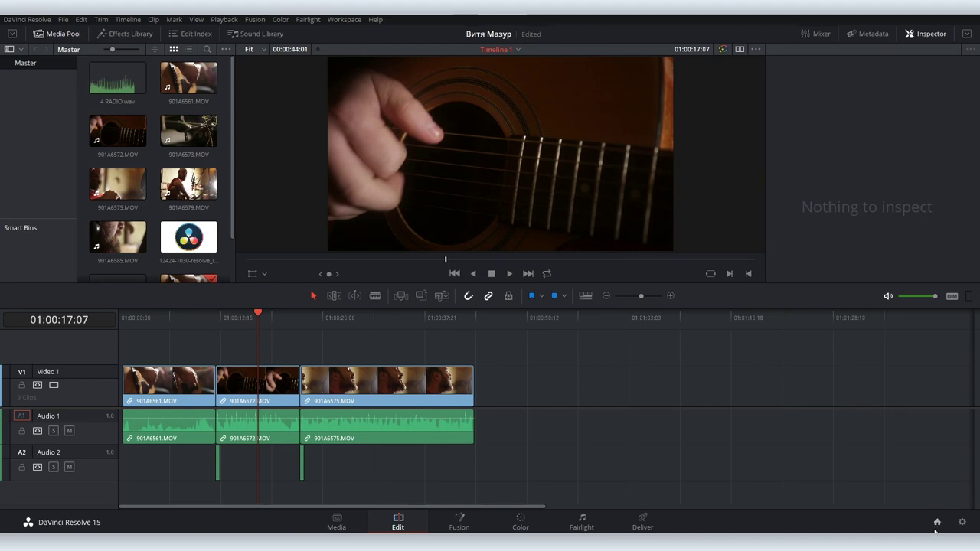
Open Preferences from the DaVinci Resolve menu and land on the System page.
left_click(962, 523)
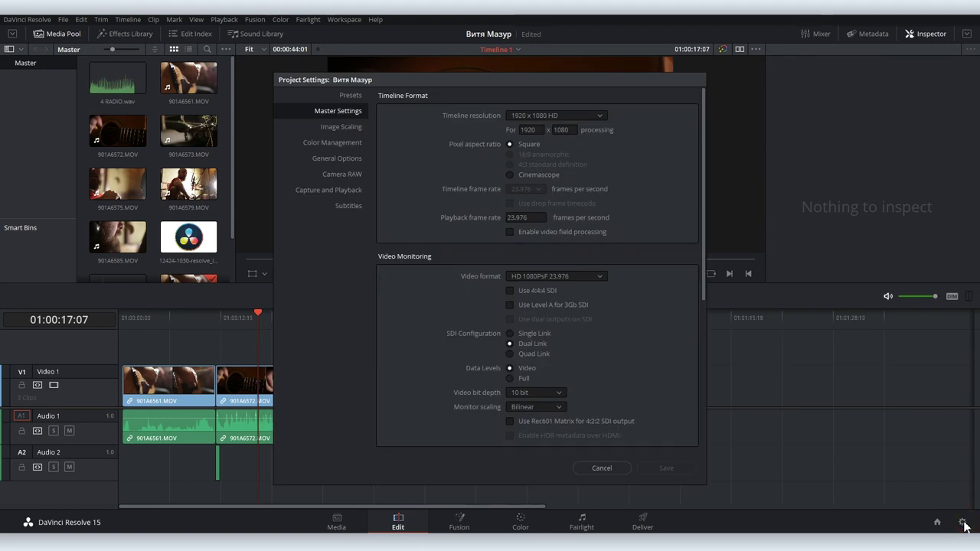
left_click(610, 468)
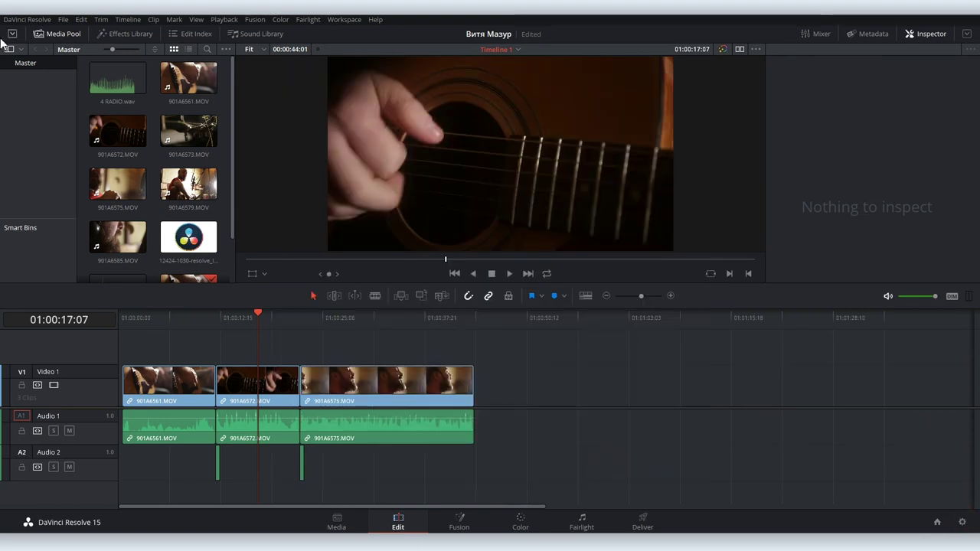
left_click(23, 20)
left_click(39, 46)
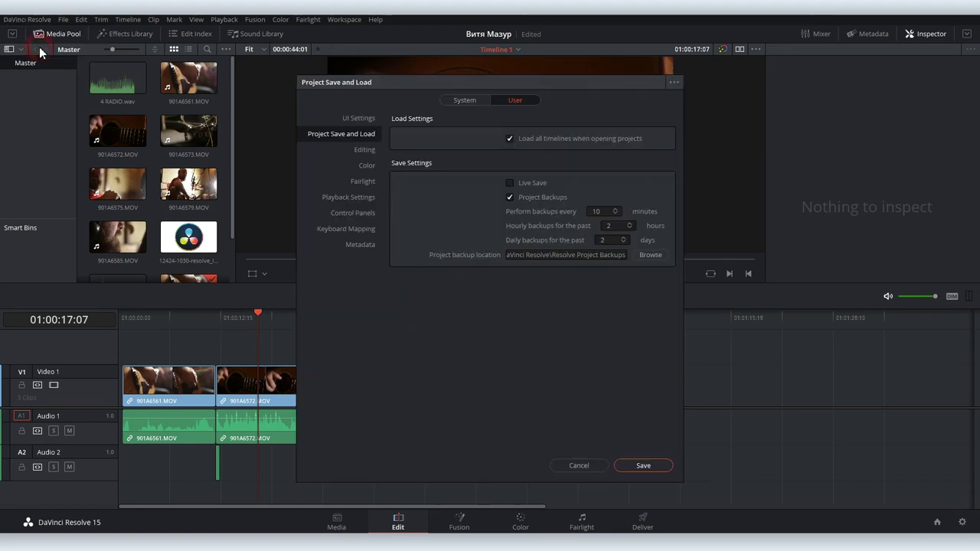
left_click(367, 117)
left_click(367, 134)
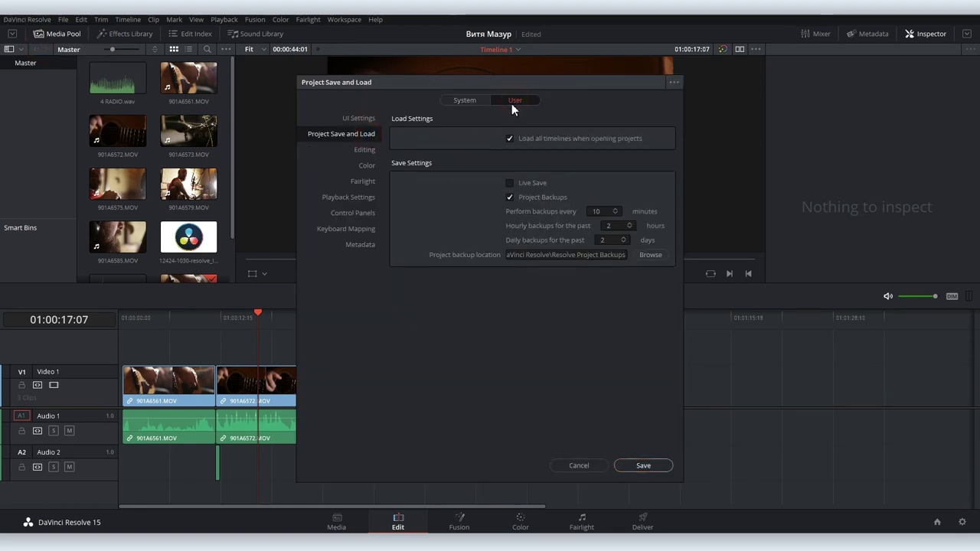
left_click(468, 100)
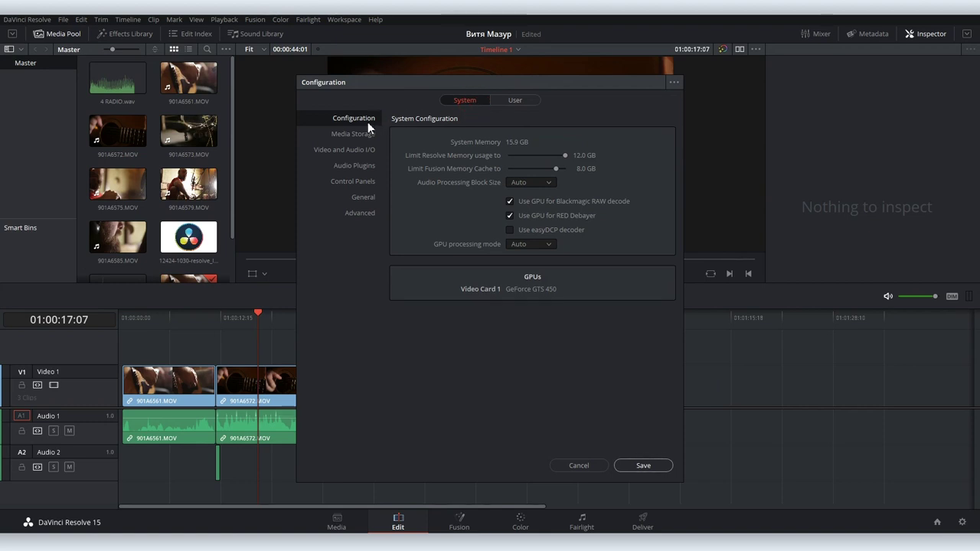
On the User page, toggle Project Backups off and back on so it stays enabled.
left_click(513, 103)
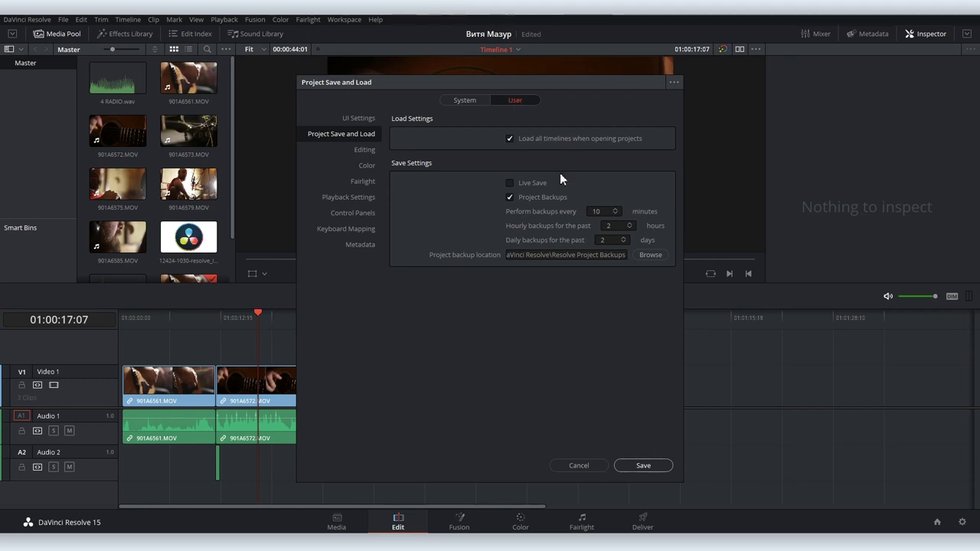
left_click(509, 198)
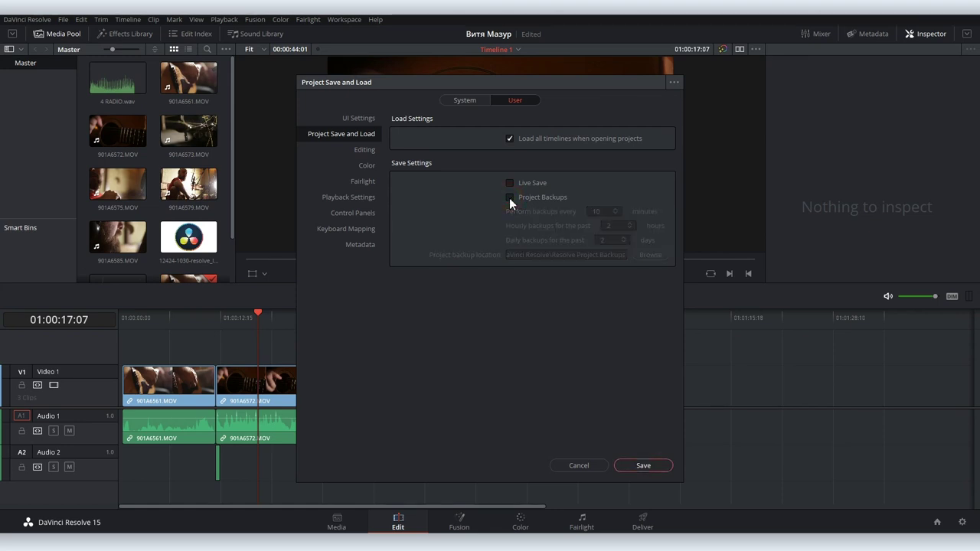
left_click(509, 198)
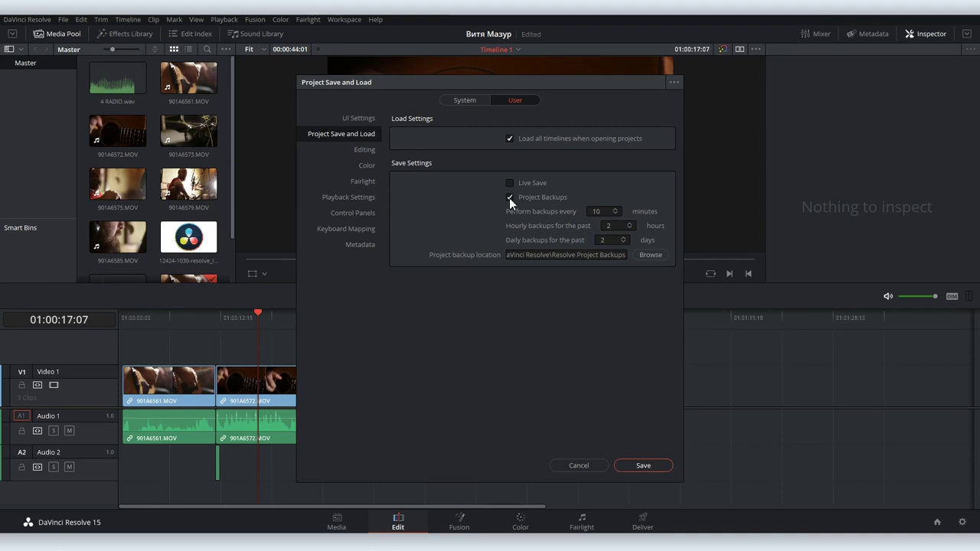
Set 'Perform backups every' to 10 minutes.
double_click(614, 213)
left_click(613, 212)
left_click(615, 211)
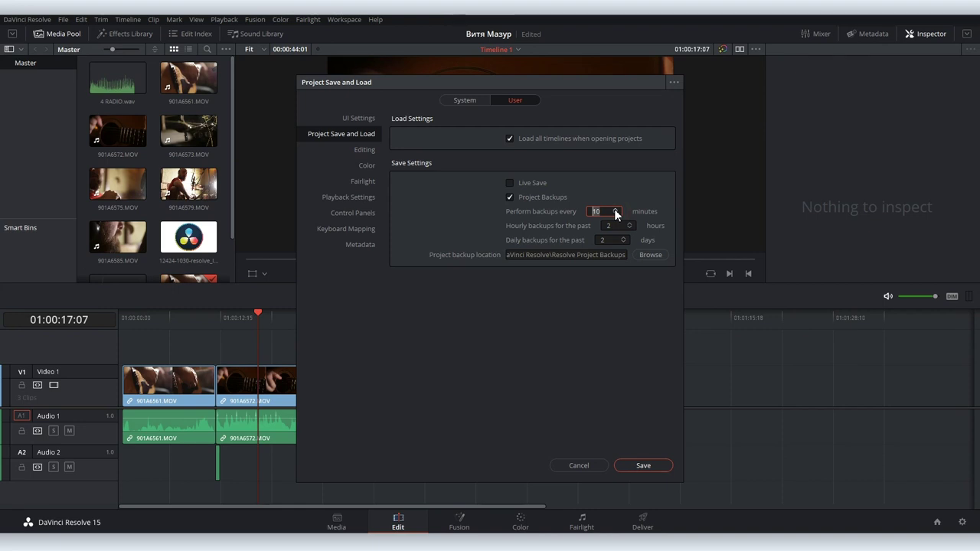
left_click(600, 192)
left_click(641, 259)
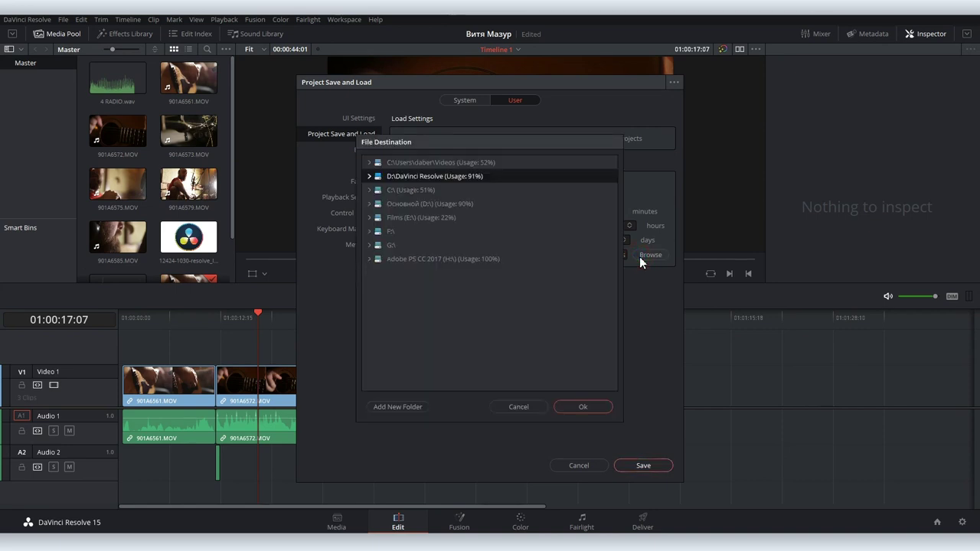
left_click(368, 177)
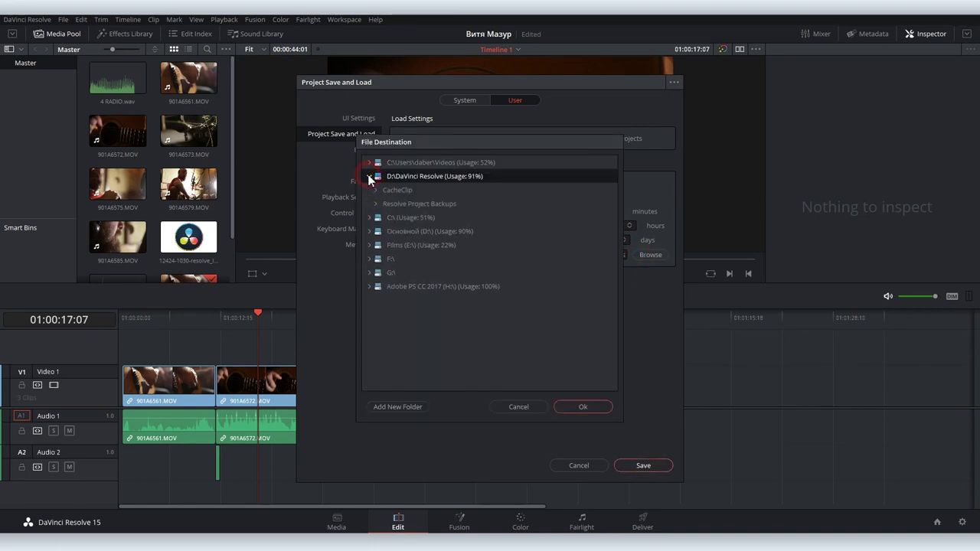
left_click(369, 177)
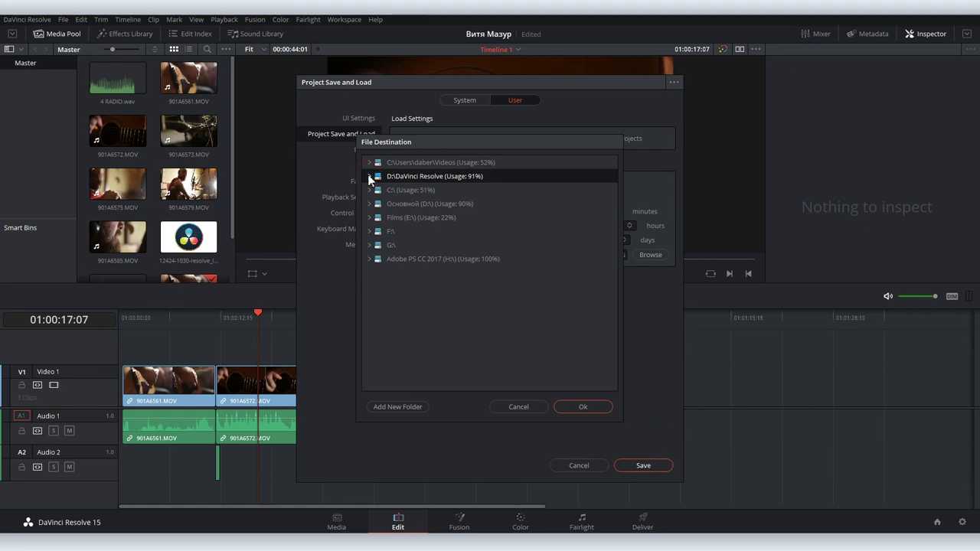
left_click(583, 406)
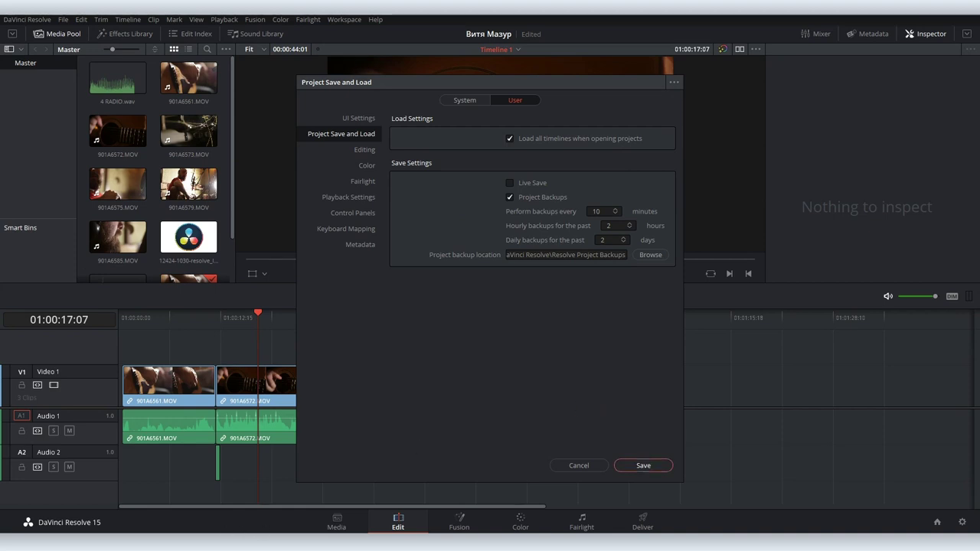
key("alt+Tab")
In Total Commander, point the right panel at the root of drive d:.
left_click_drag(645, 72, 584, 75)
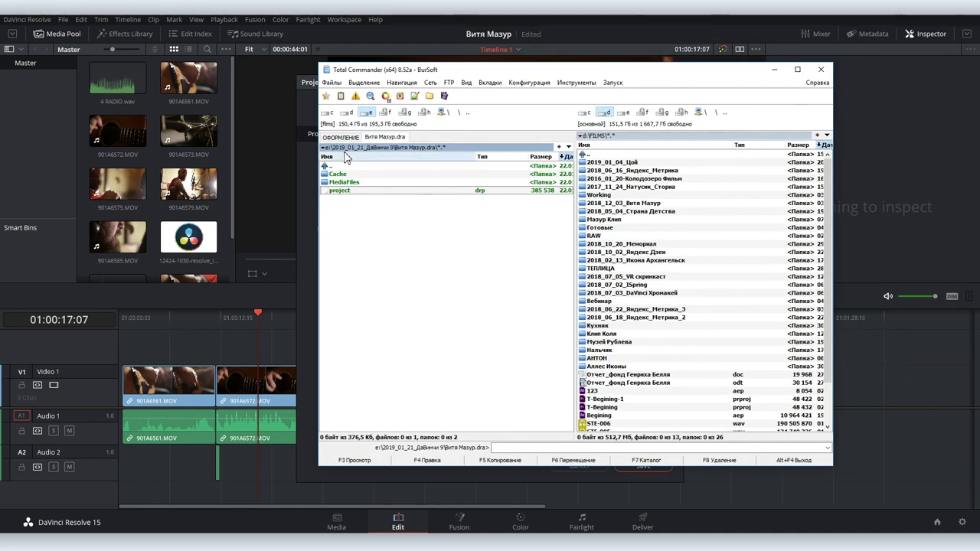
left_click(678, 219)
left_click(625, 115)
double_click(587, 154)
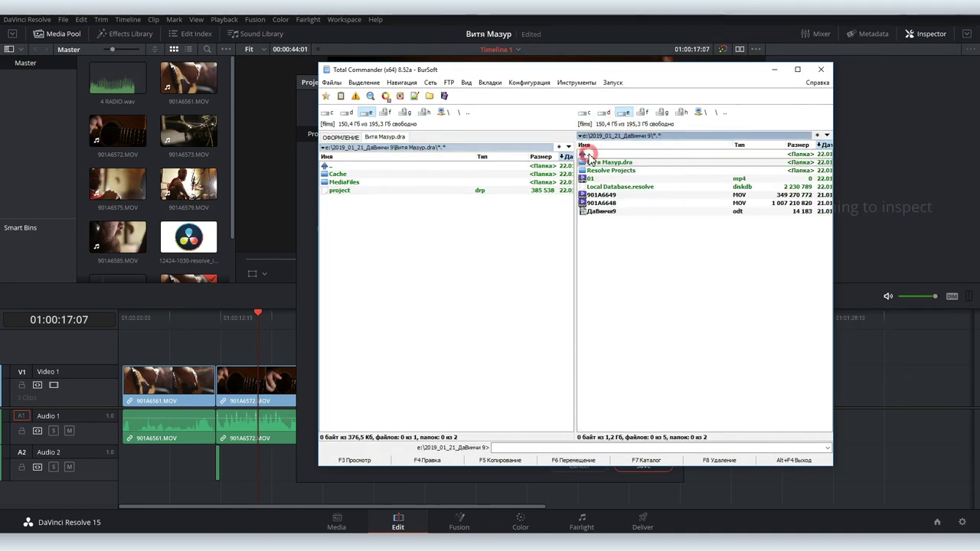
double_click(586, 154)
left_click(605, 112)
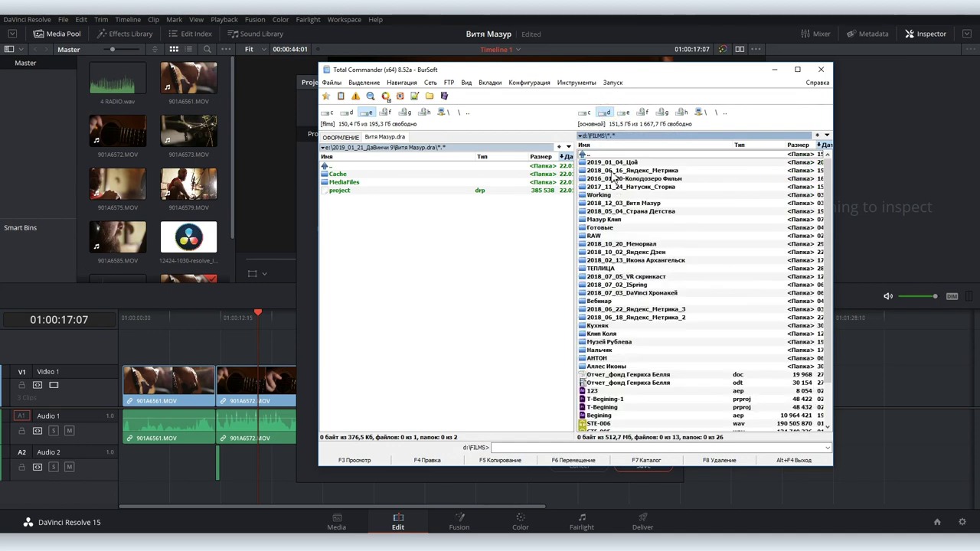
left_click(715, 112)
Open D:\DaVinci Resolve to find Resolve Project Backups, then return to Resolve's preferences.
double_click(604, 195)
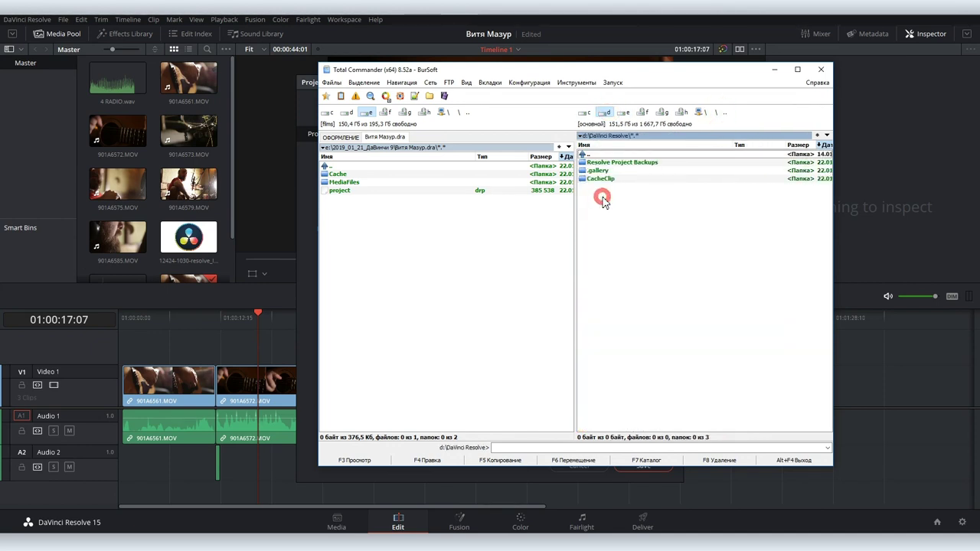
left_click(595, 178)
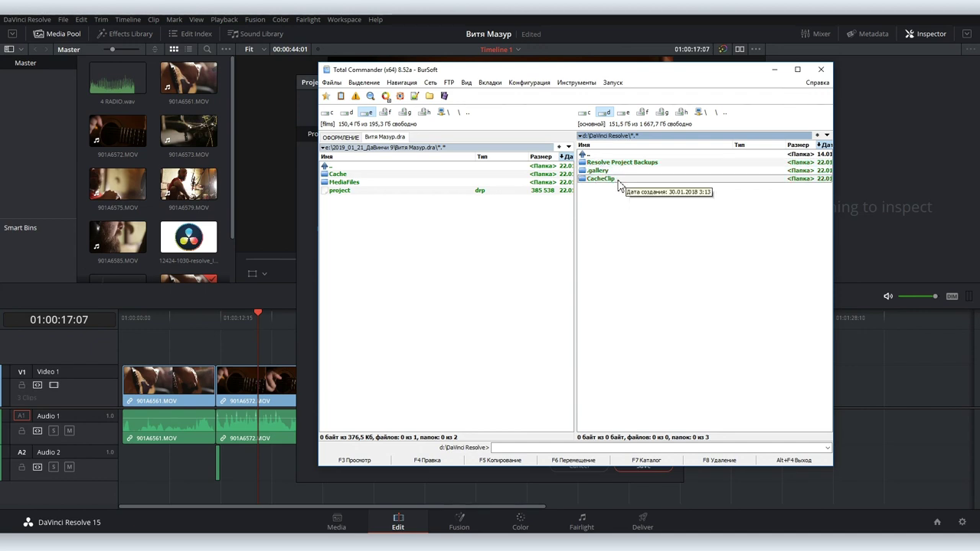
left_click(722, 81)
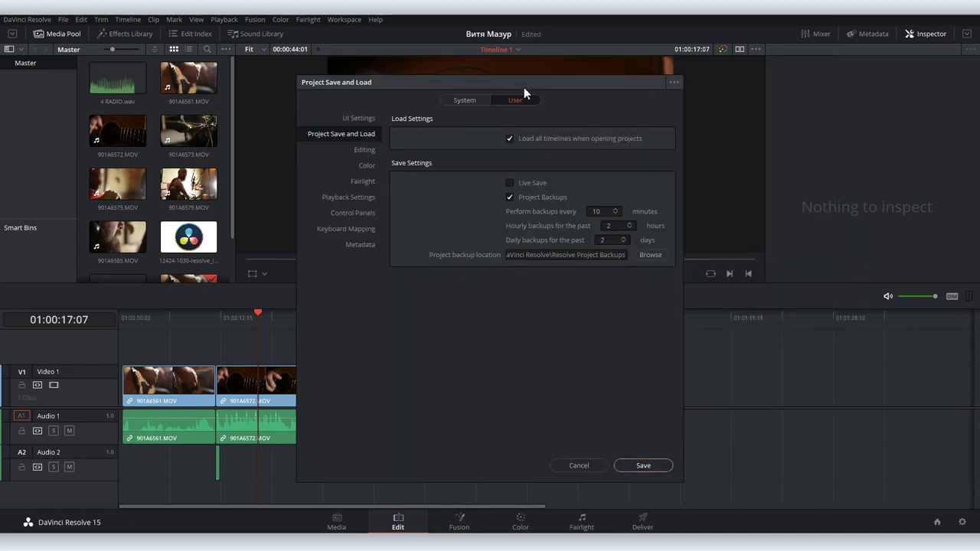
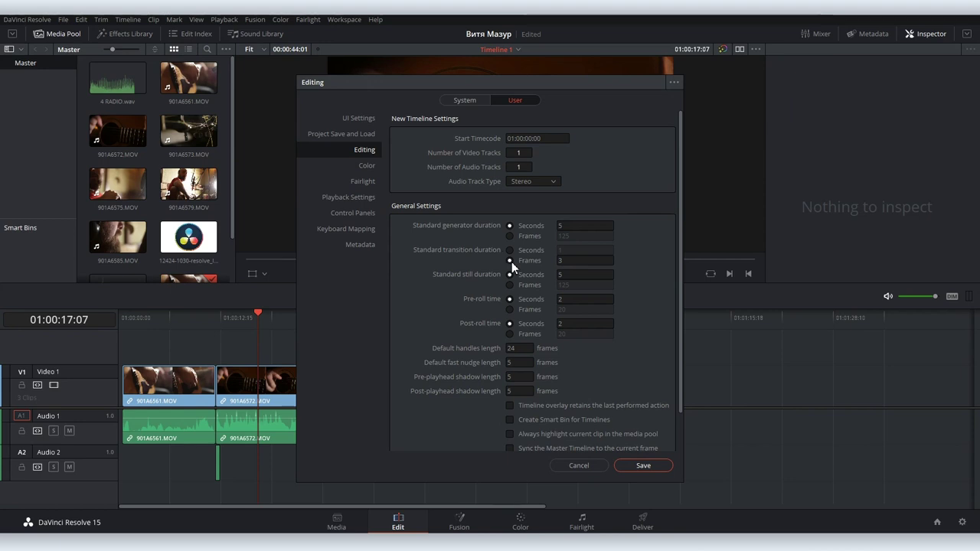
Change the standard transition duration unit from seconds to frames, keeping 3 frames.
left_click(508, 250)
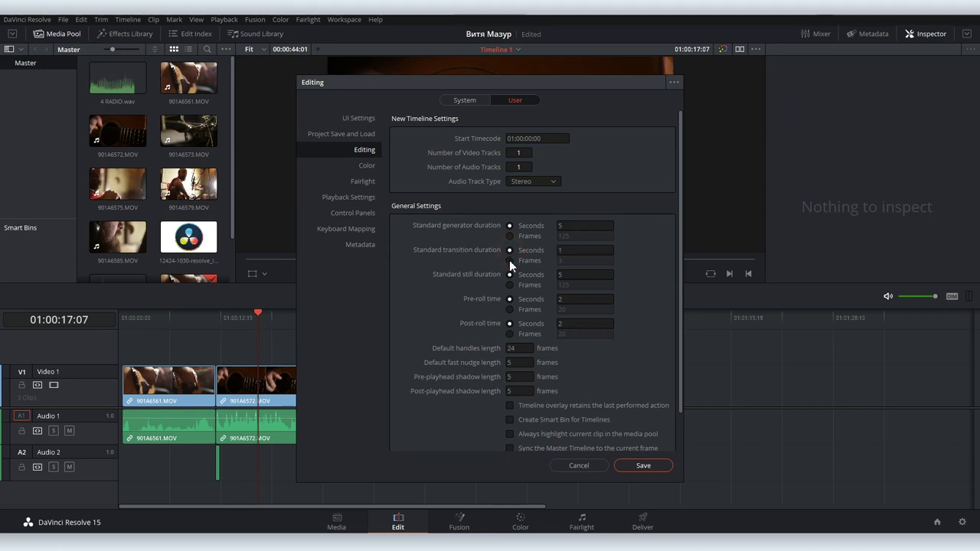
left_click(509, 261)
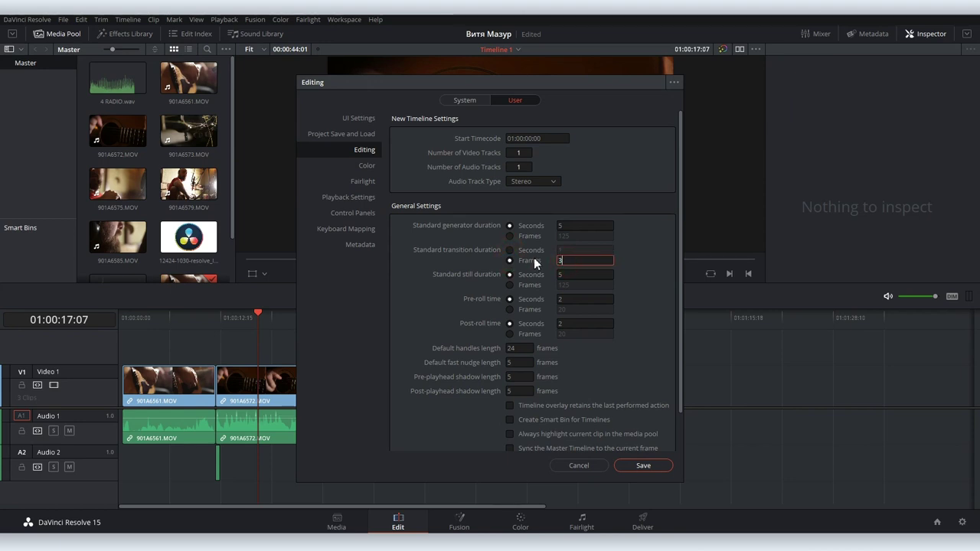
Save the editing preferences and drop Cross Fade 0 dB onto the zoomed-in Audio 1 cut.
left_click(643, 465)
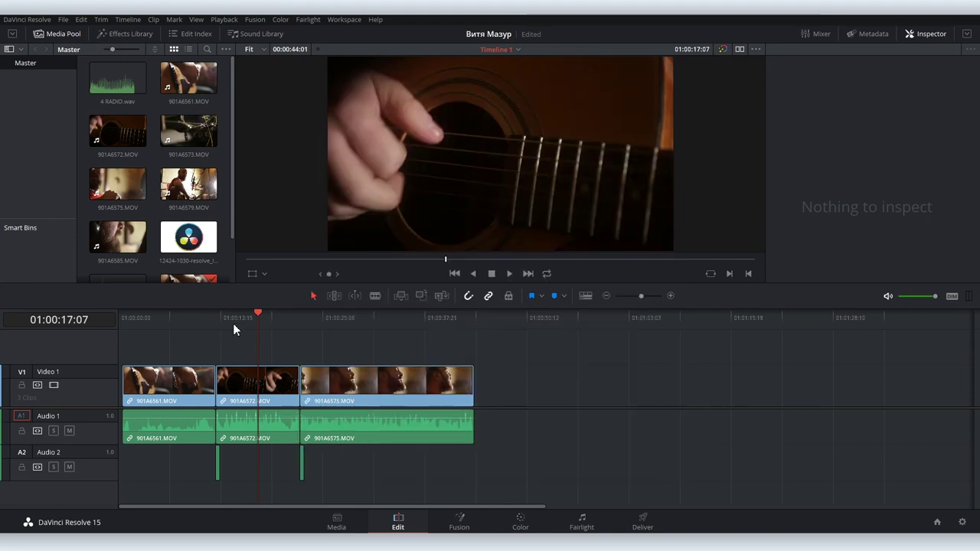
left_click(214, 319)
left_click(652, 295)
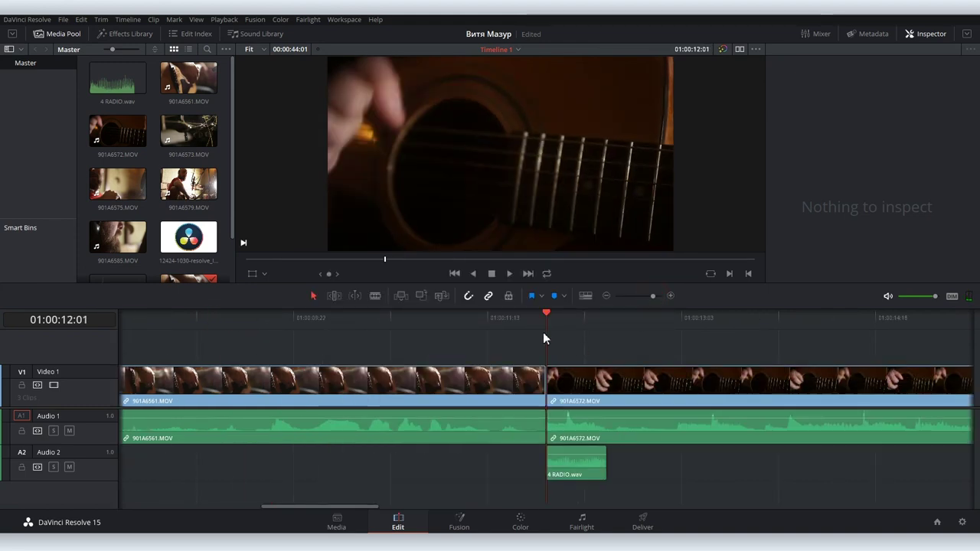
left_click(530, 315)
left_click(131, 35)
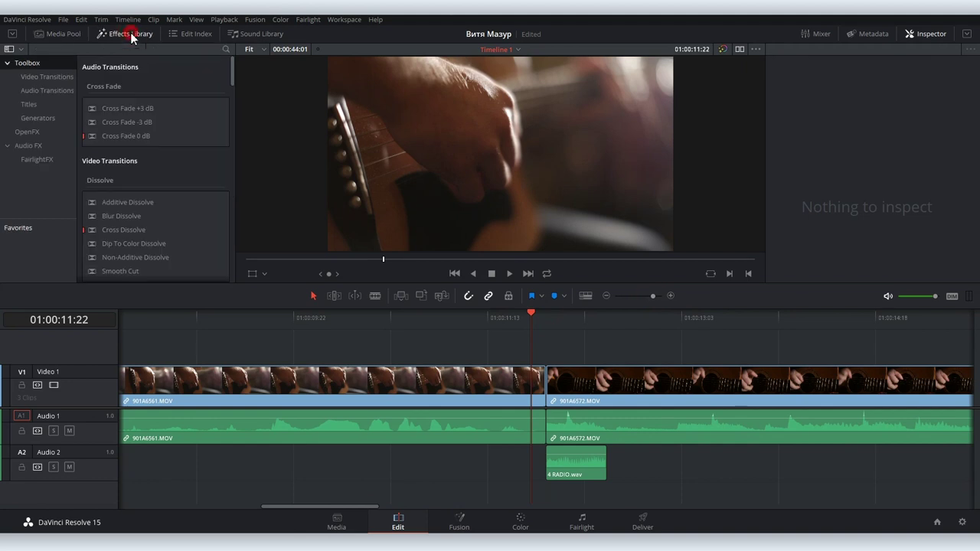
mouse_move(113, 137)
left_mouse_down()
mouse_move(546, 425)
mouse_move(537, 387)
mouse_move(514, 386)
mouse_move(540, 388)
left_mouse_up()
Trim the first clip, slide the second clip left to close the gap, and zoom back out.
left_click(571, 388)
left_click_drag(98, 136, 517, 425)
left_click(512, 461)
left_click(516, 422)
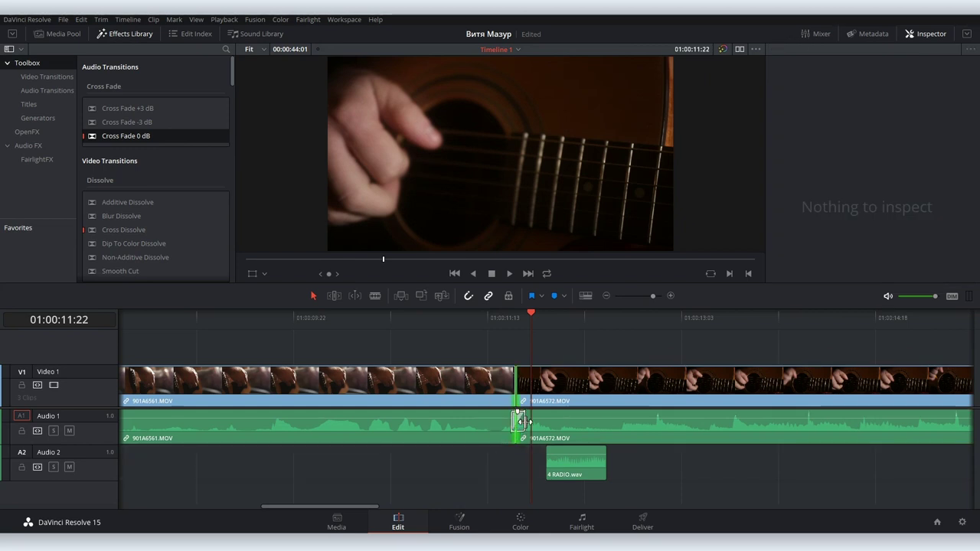
left_click(522, 421)
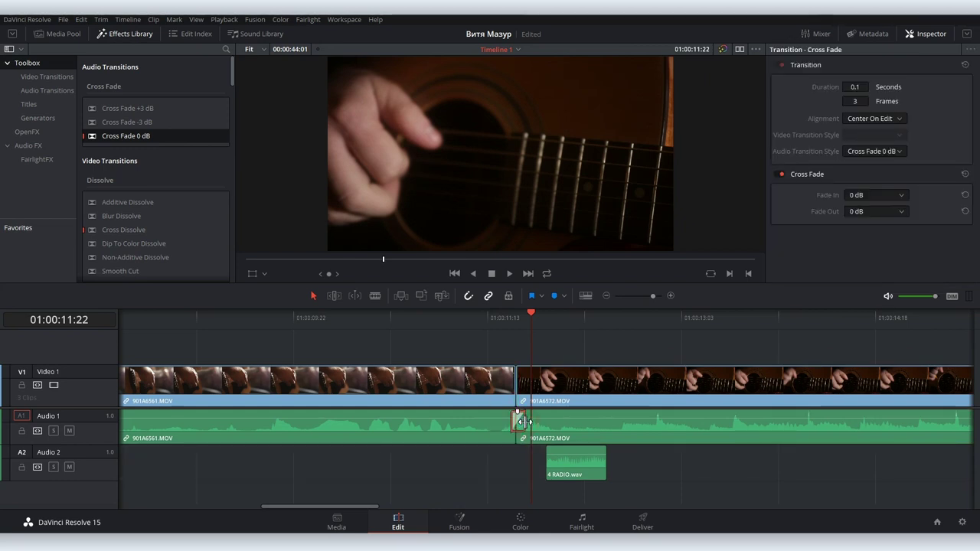
left_click(526, 463)
left_click_drag(427, 475, 538, 431)
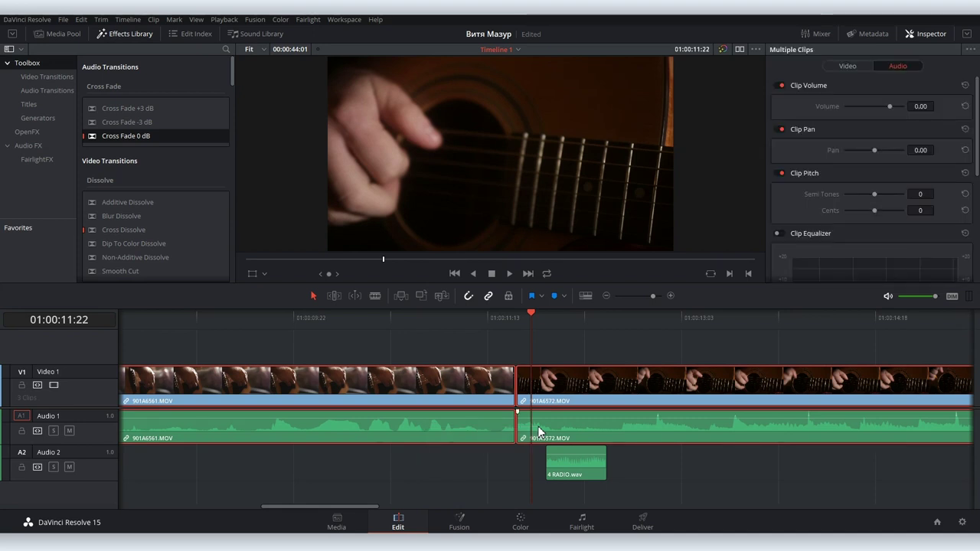
left_click(631, 297)
Select all clips, add audio cross fades at every cut with Shift+T, and reopen Preferences.
left_click_drag(203, 435, 115, 444)
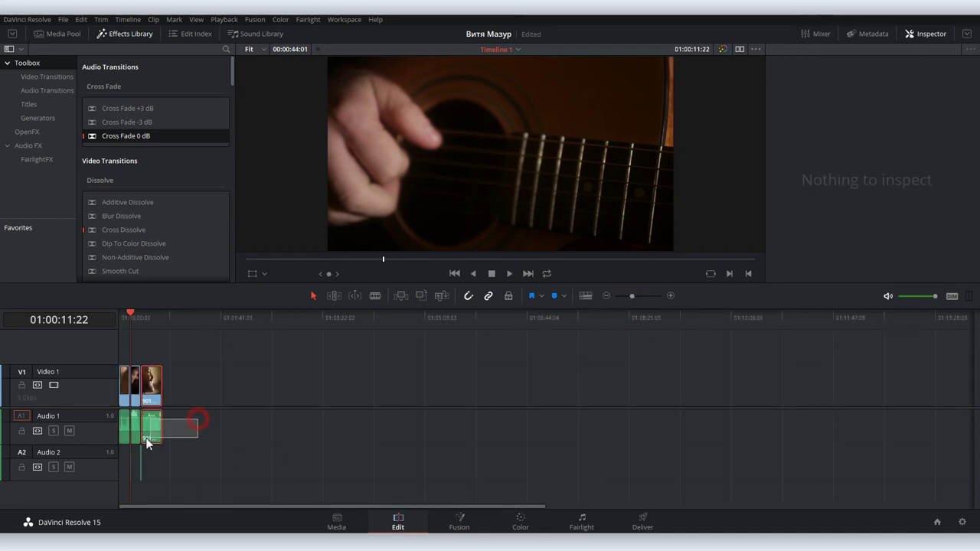
key("shift+t")
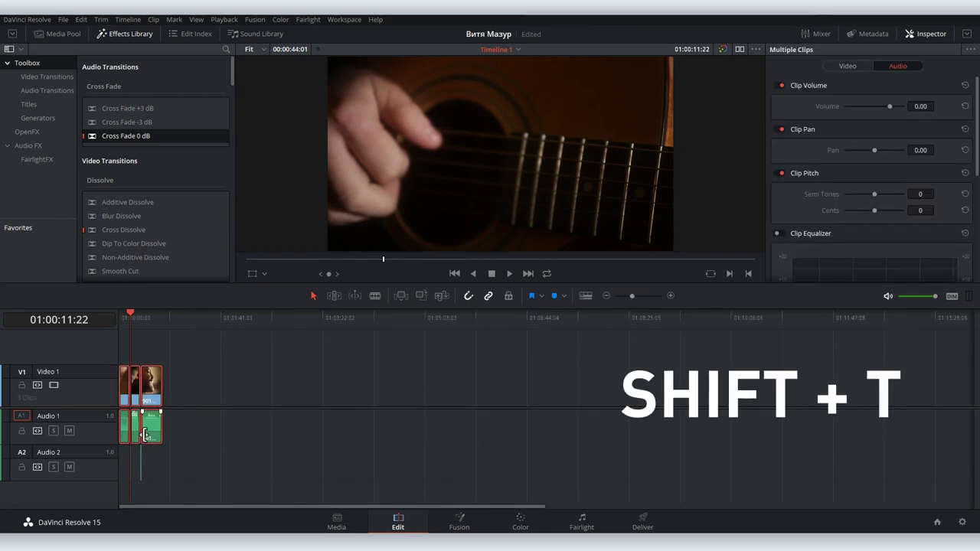
left_click(647, 296)
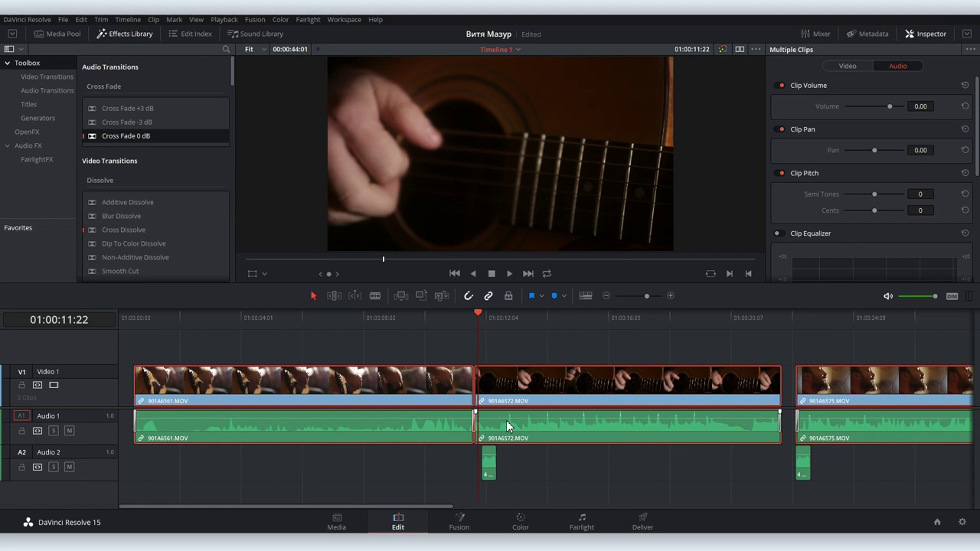
left_click(783, 418)
left_click(740, 351)
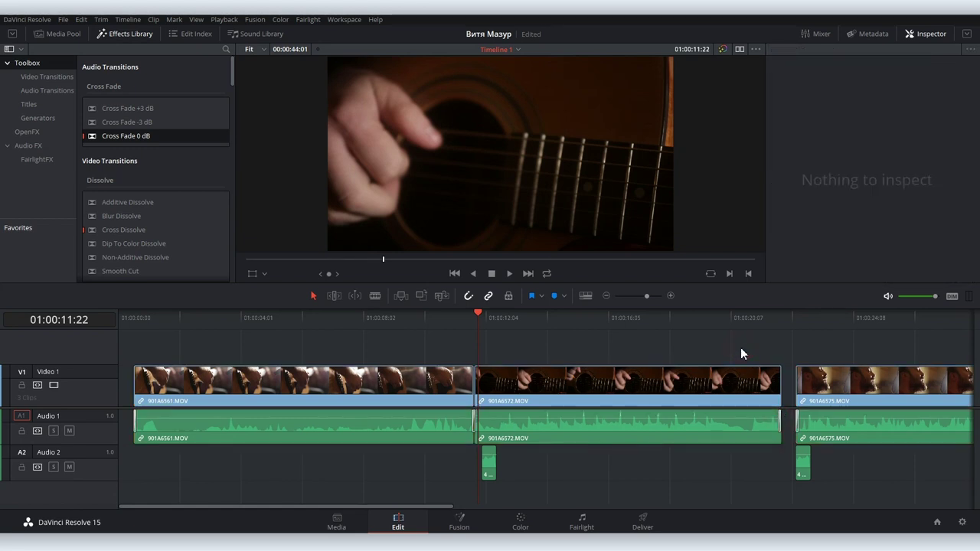
left_click(17, 19)
left_click(27, 51)
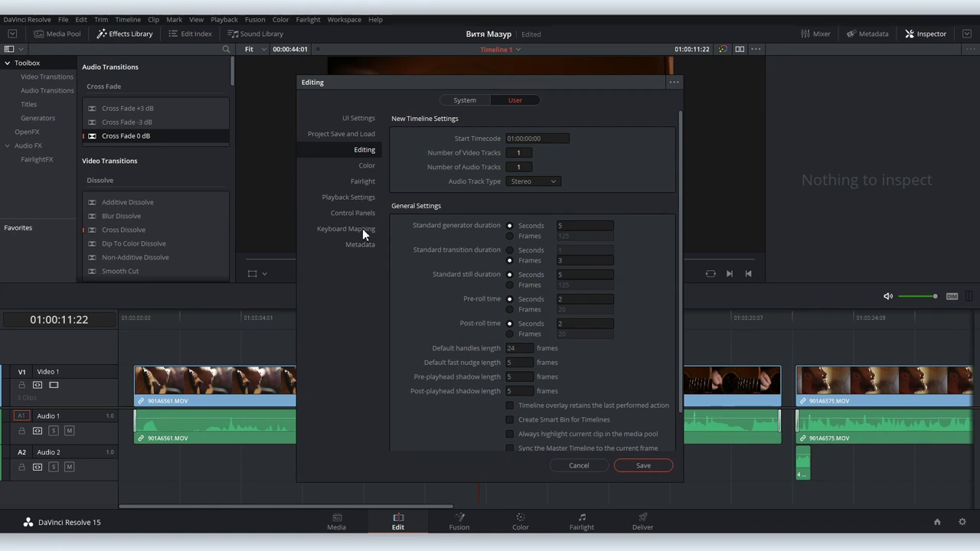
Review the UI Settings, Project Save and Load and Keyboard Mapping pages, then switch to System.
left_click(358, 119)
left_click(361, 132)
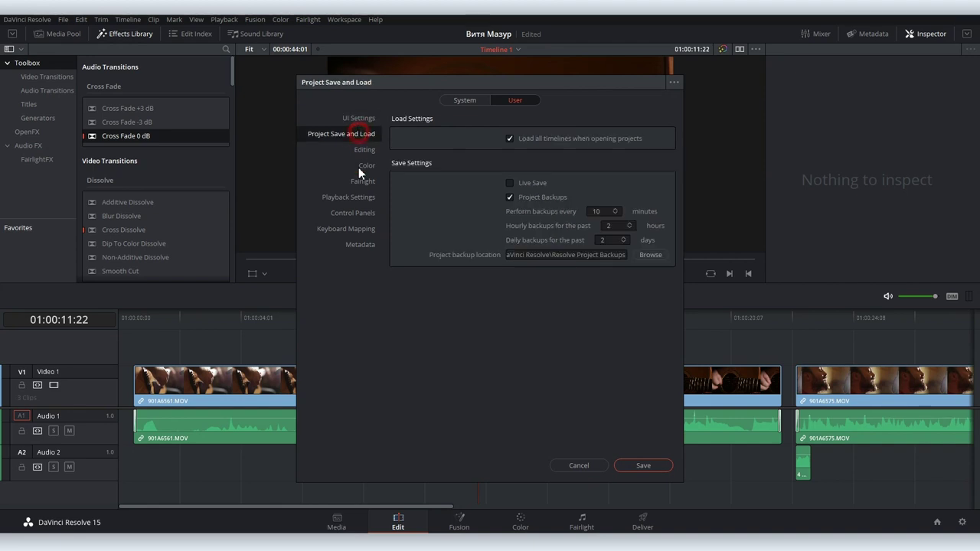
left_click(361, 232)
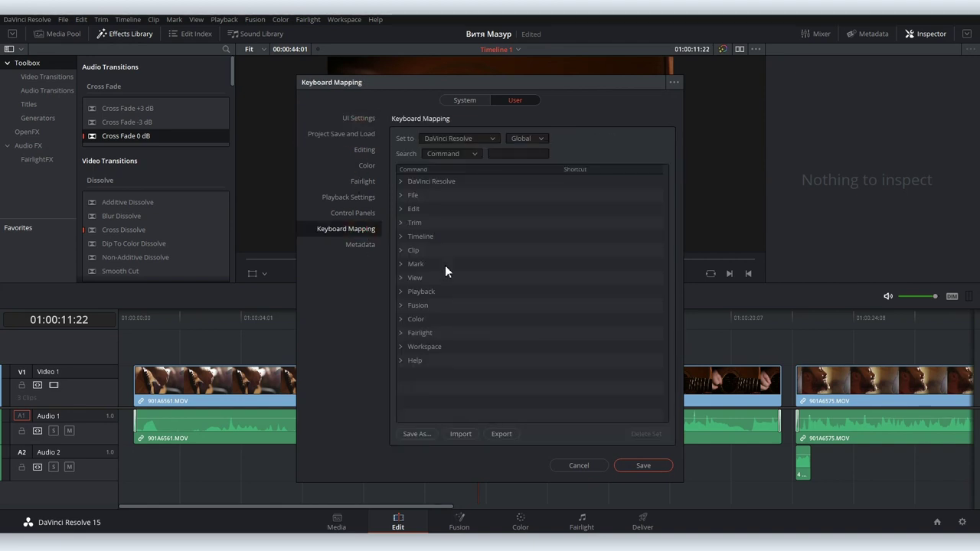
left_click(399, 182)
left_click(400, 182)
left_click(403, 222)
left_click(401, 222)
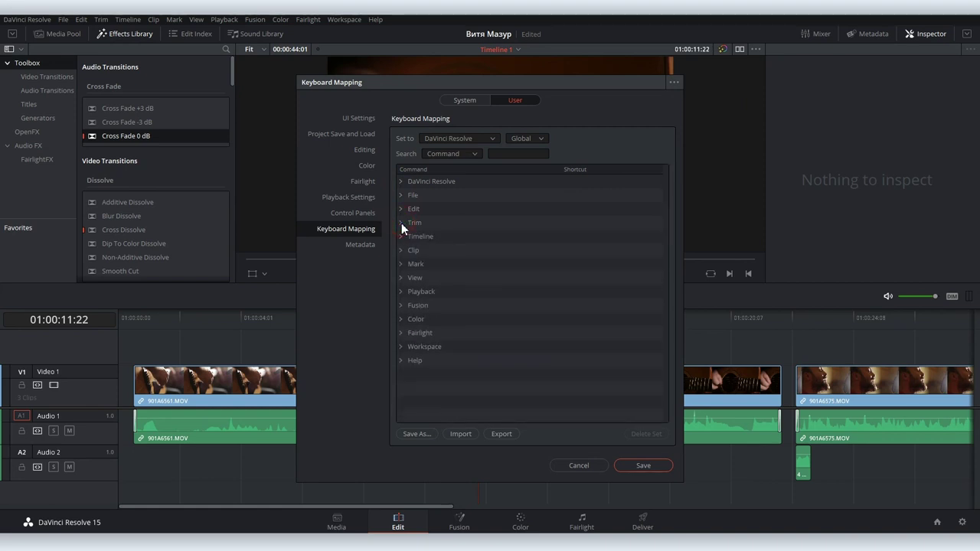
left_click(469, 100)
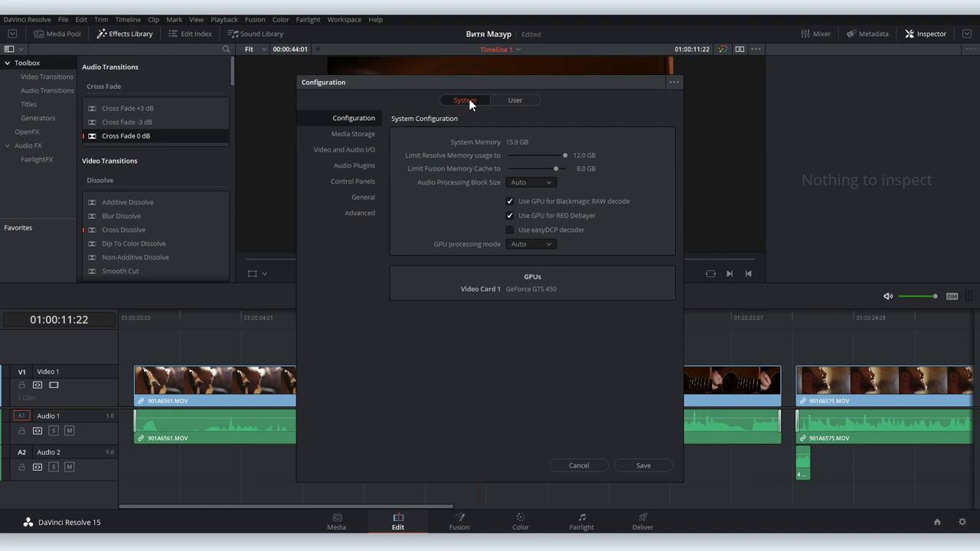
Check the memory limit, keep GPU processing mode on Auto, and view Media Storage locations.
left_click(558, 155)
left_click(542, 244)
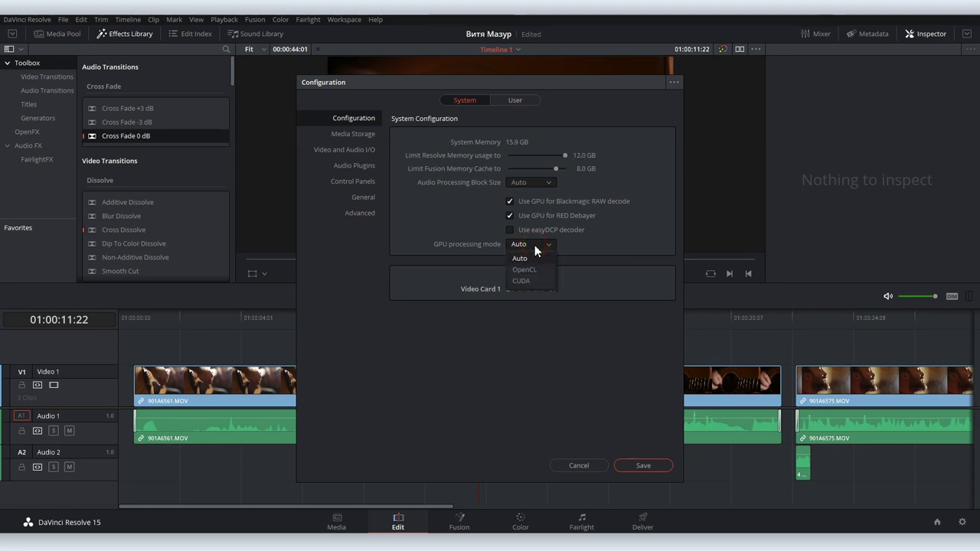
left_click(525, 243)
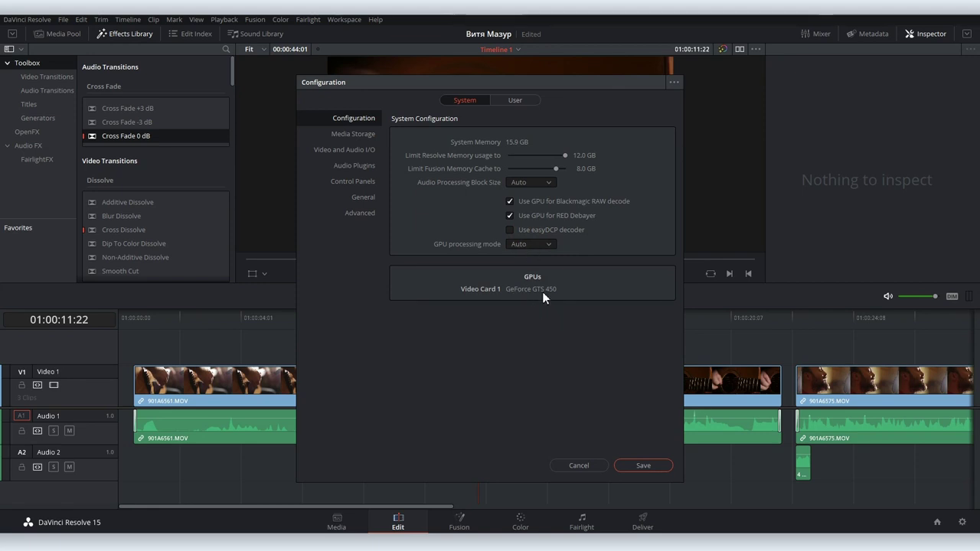
left_click(354, 134)
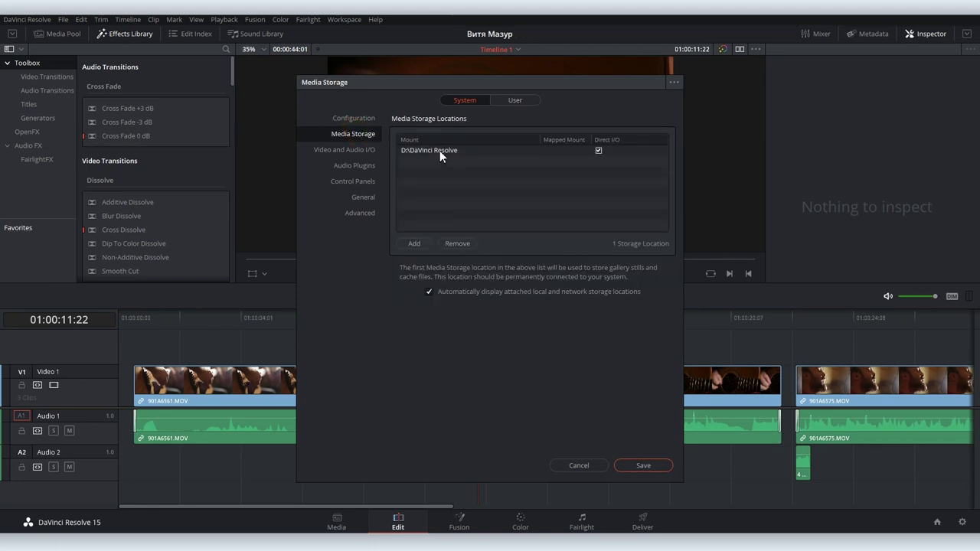
Create a folder DV on Films (E:) and add it as a media storage location.
left_click(414, 244)
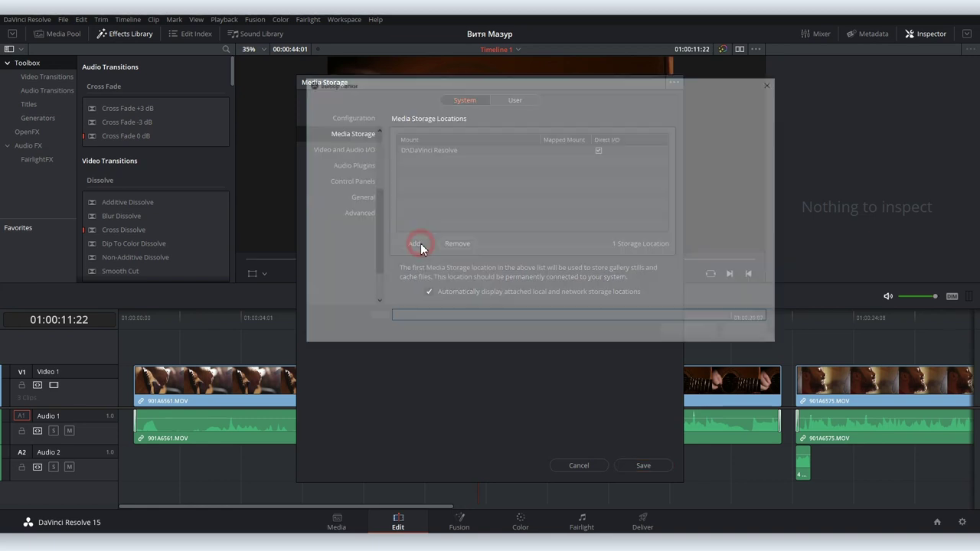
left_click(443, 99)
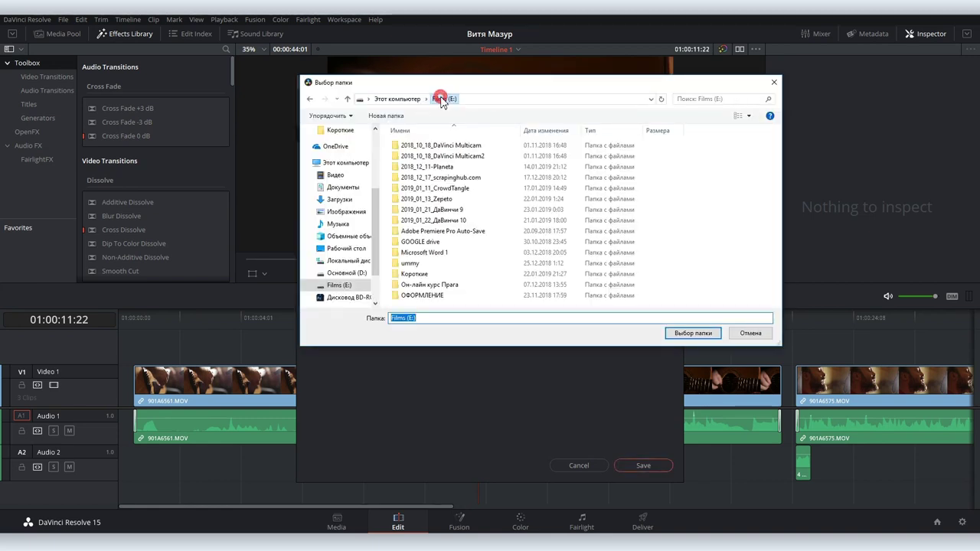
left_click(384, 121)
type("DV")
key("Return")
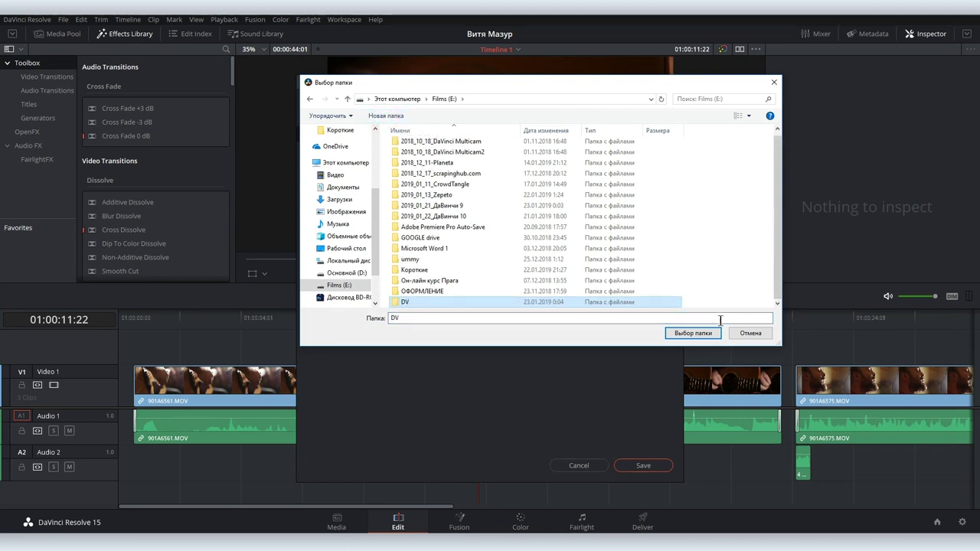
left_click(692, 333)
Remove the E:\DV storage location and view the Video and Audio I/O settings.
left_click(456, 167)
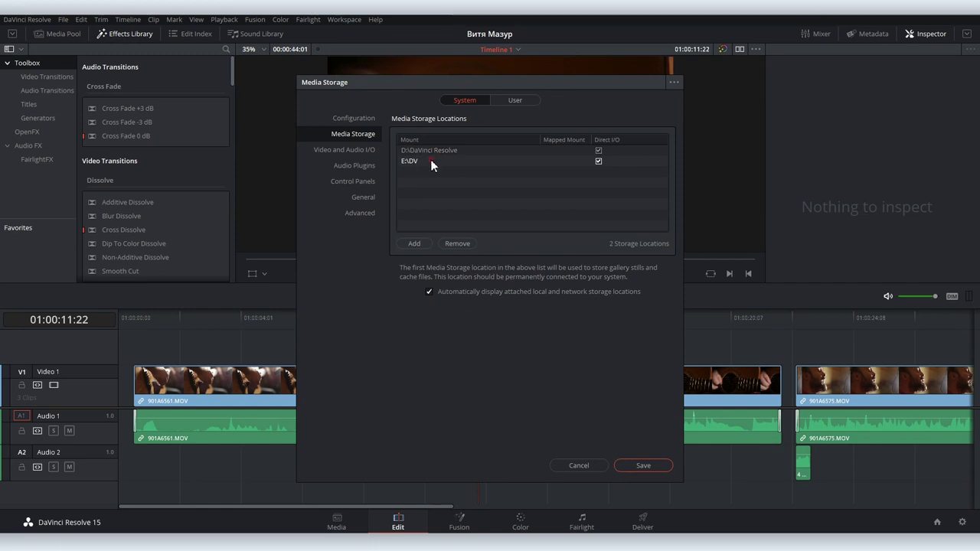
left_click(453, 244)
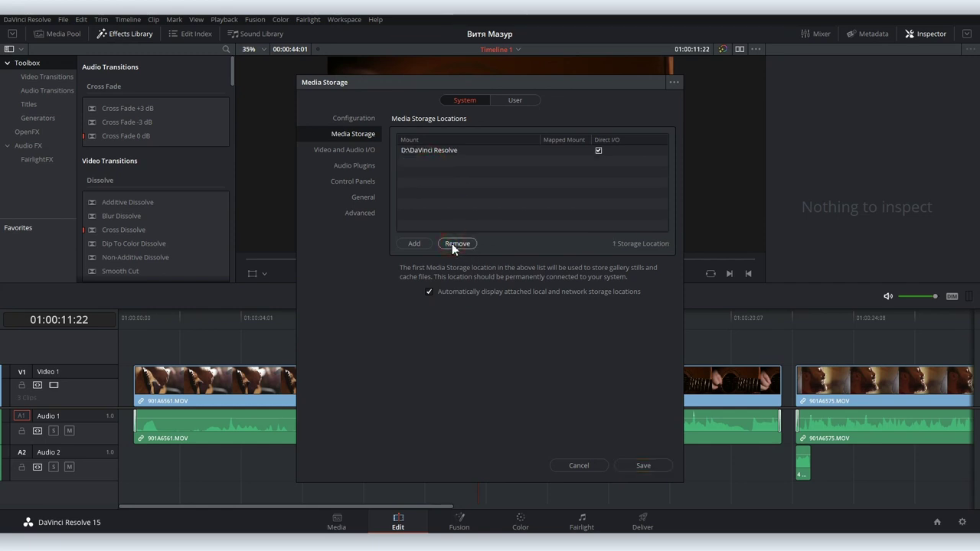
left_click(363, 151)
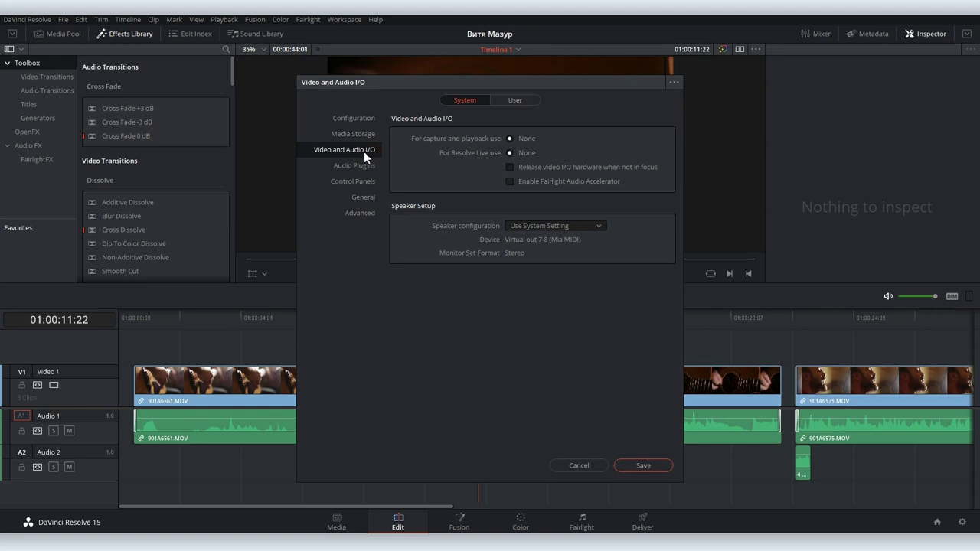
Save the system preferences and view Master Settings in Project Settings.
left_click(637, 466)
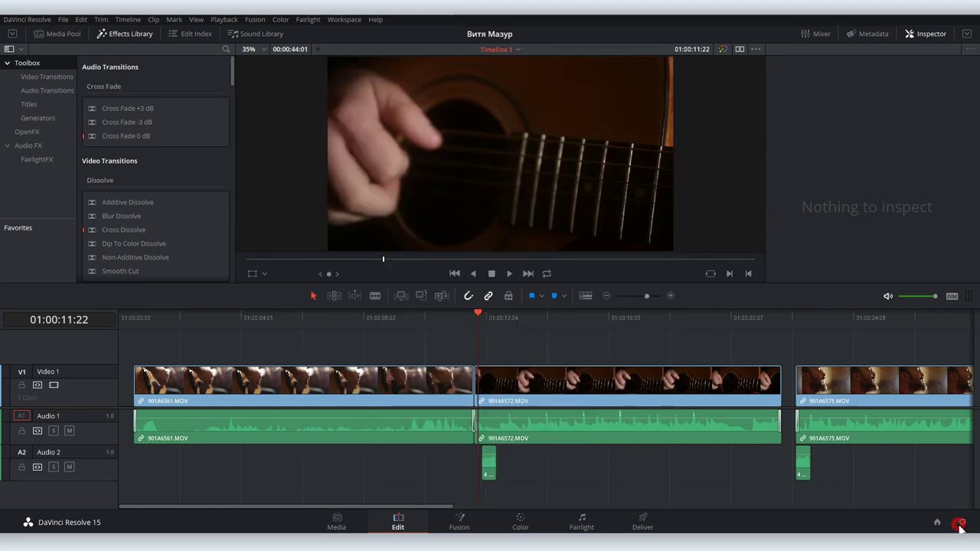
left_click(959, 525)
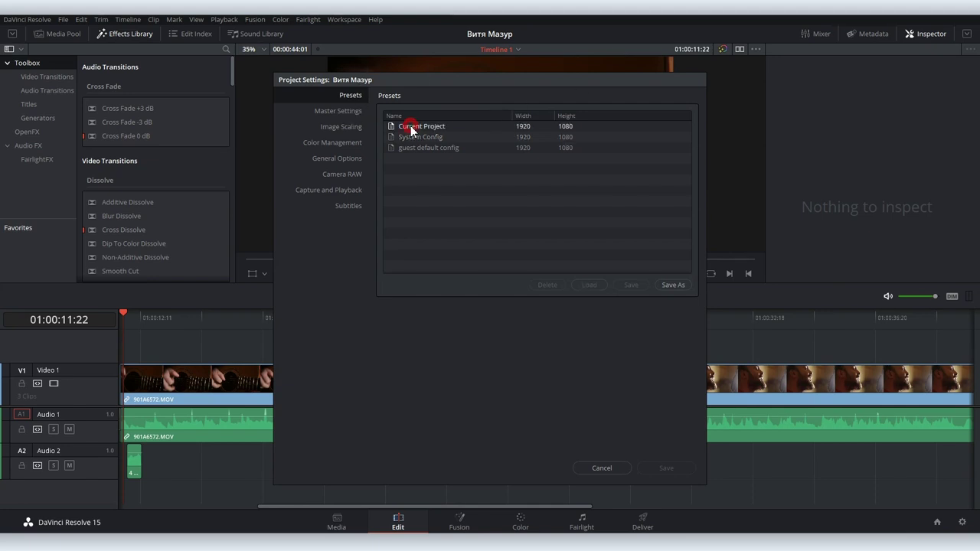
left_click(340, 111)
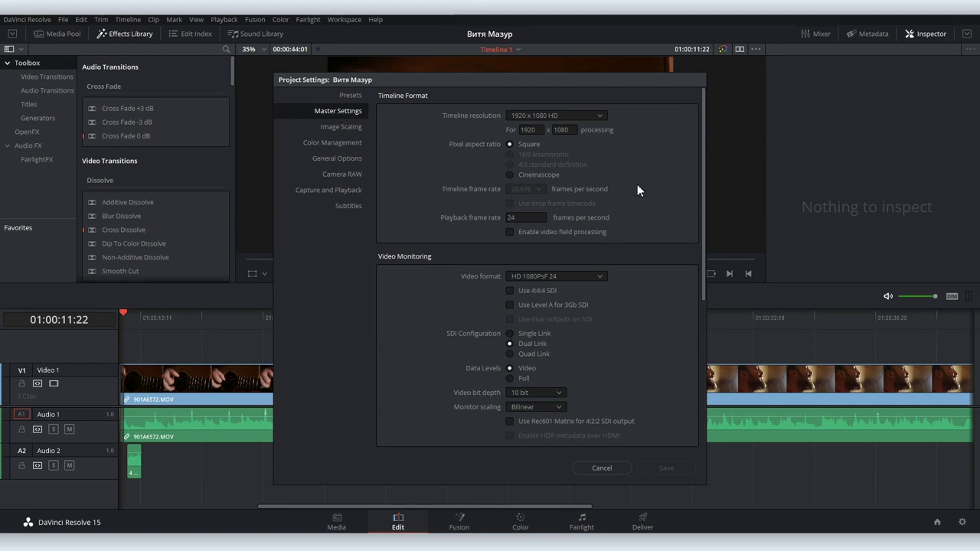
Choose DNxHR HQ for both the optimized media format and the render cache format.
scroll(637, 190, "down", 5)
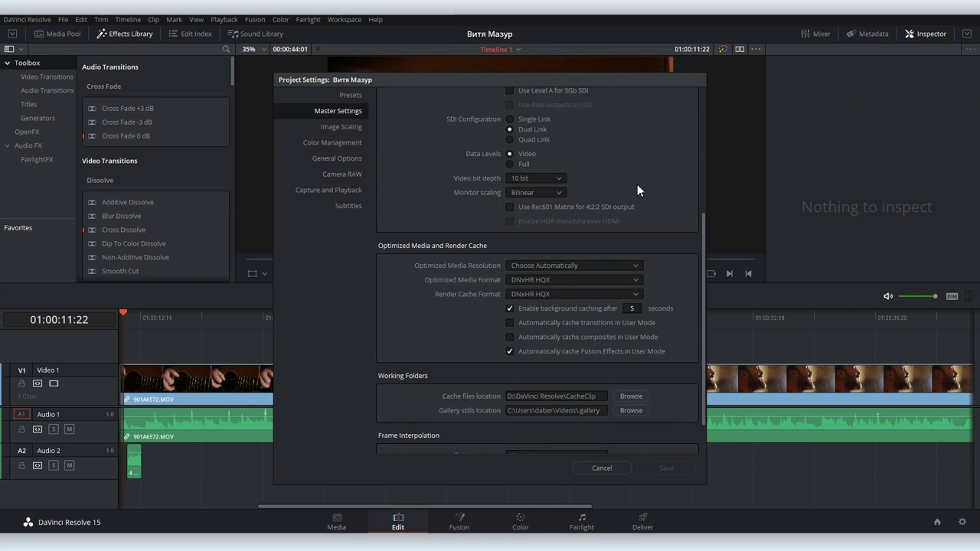
scroll(637, 184, "down", 1)
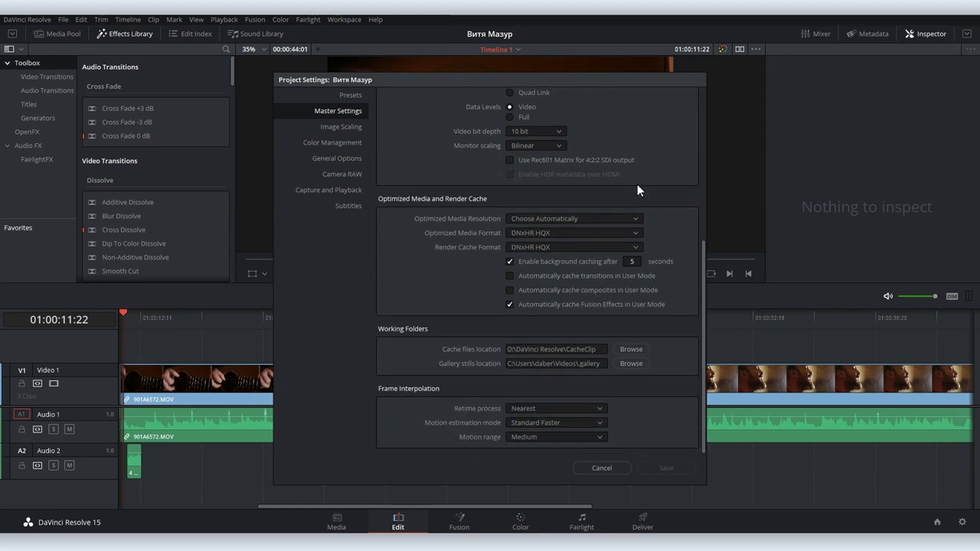
left_click(528, 235)
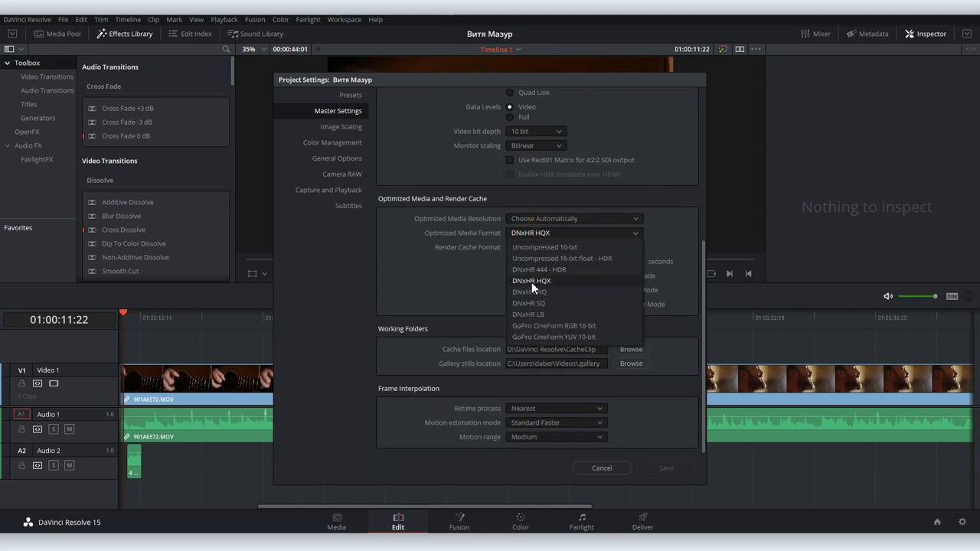
left_click(567, 292)
left_click(565, 246)
left_click(564, 245)
scroll(565, 280, "up", 4)
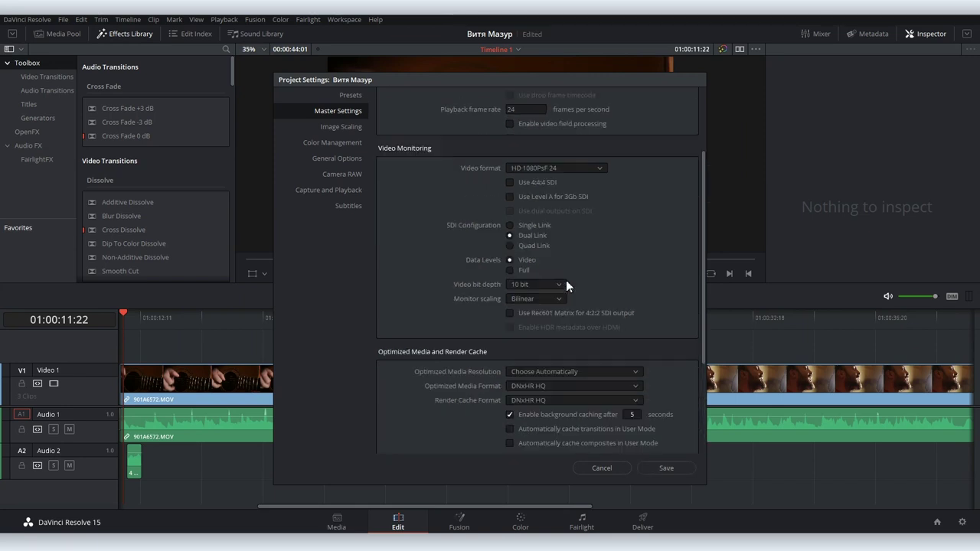
scroll(566, 280, "up", 2)
left_click(339, 128)
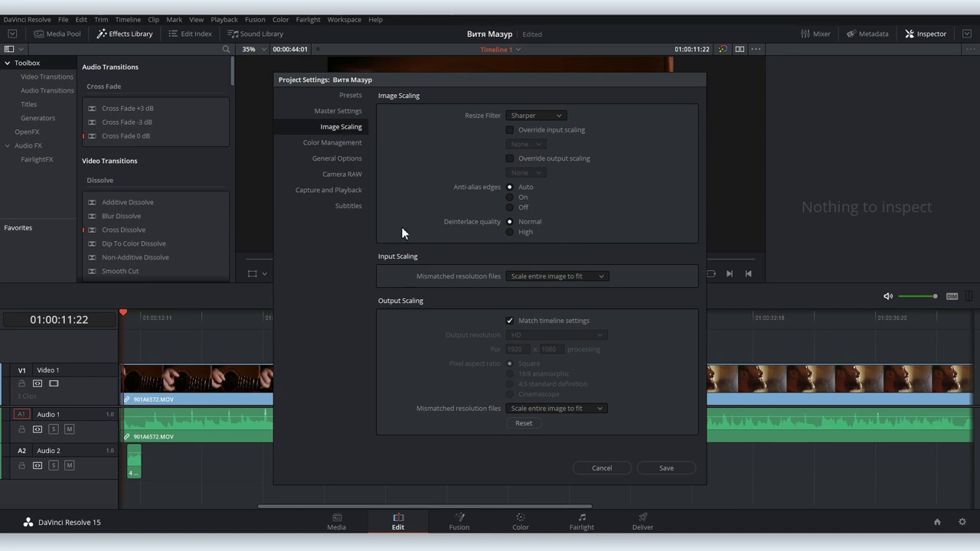
Browse the Color Management, General Options, Camera RAW and Capture and Playback settings pages.
left_click(342, 143)
scroll(417, 214, "down", 5)
scroll(418, 214, "down", 5)
scroll(417, 215, "up", 10)
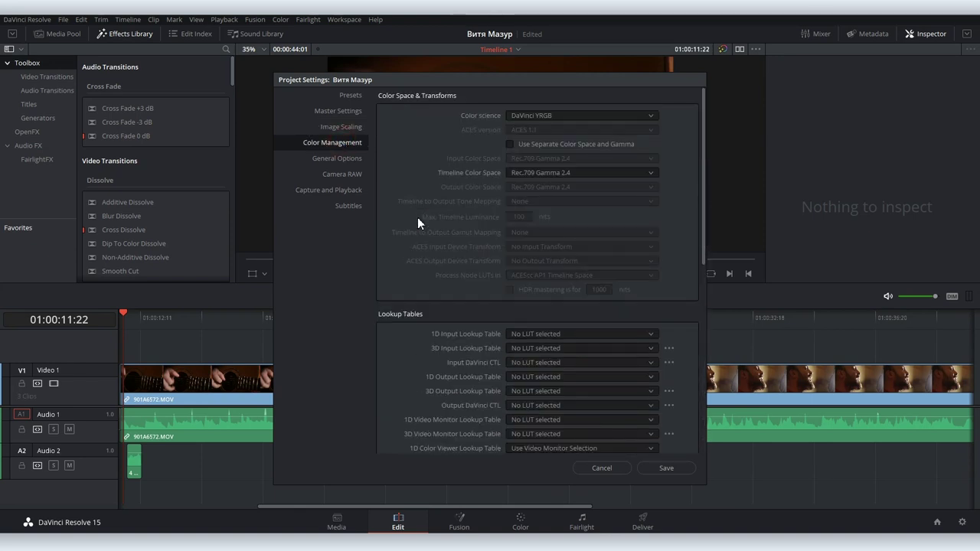
left_click(337, 157)
scroll(419, 207, "down", 5)
scroll(424, 213, "up", 3)
scroll(424, 213, "up", 3)
left_click(338, 175)
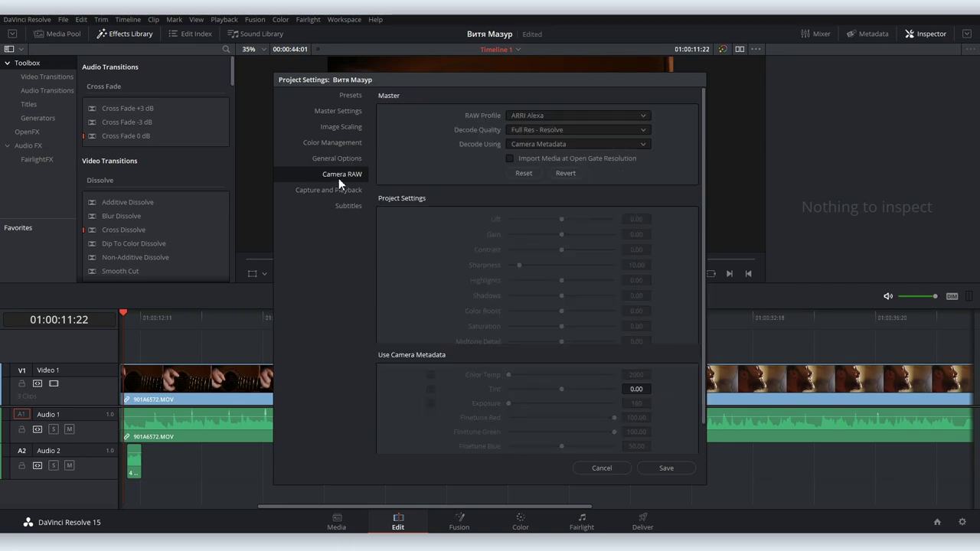
left_click(342, 191)
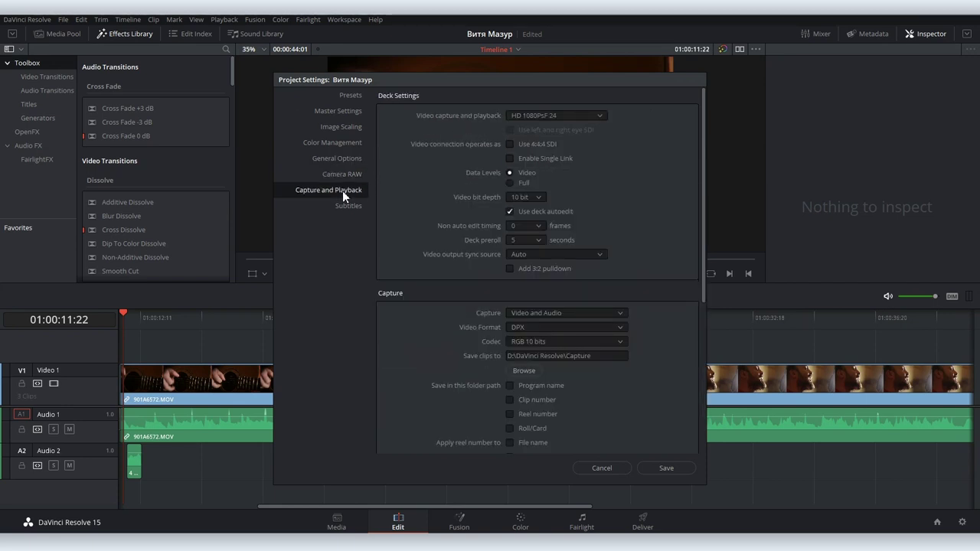
Back in Color Management, open the LUT folder, drag a file into it, and minimize it.
left_click(335, 141)
scroll(429, 199, "down", 5)
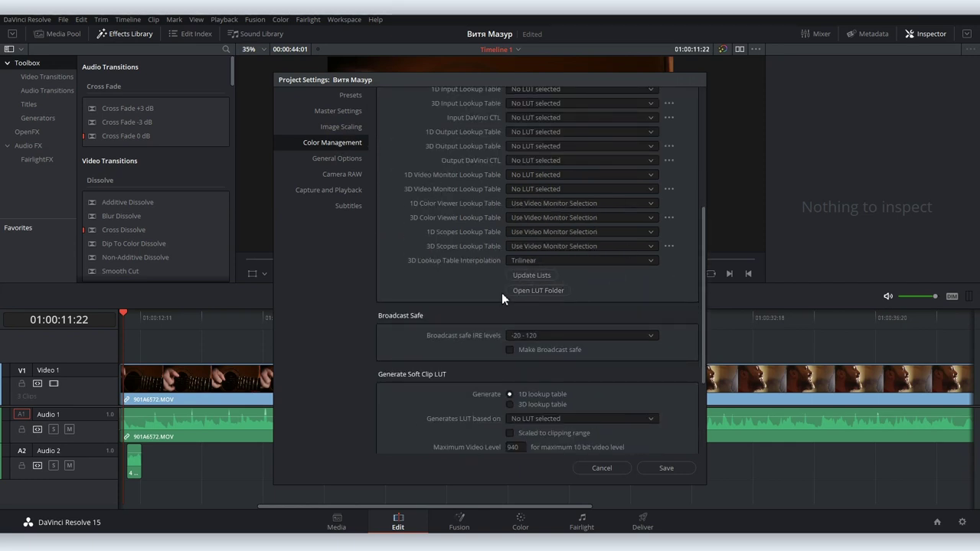
left_click(544, 292)
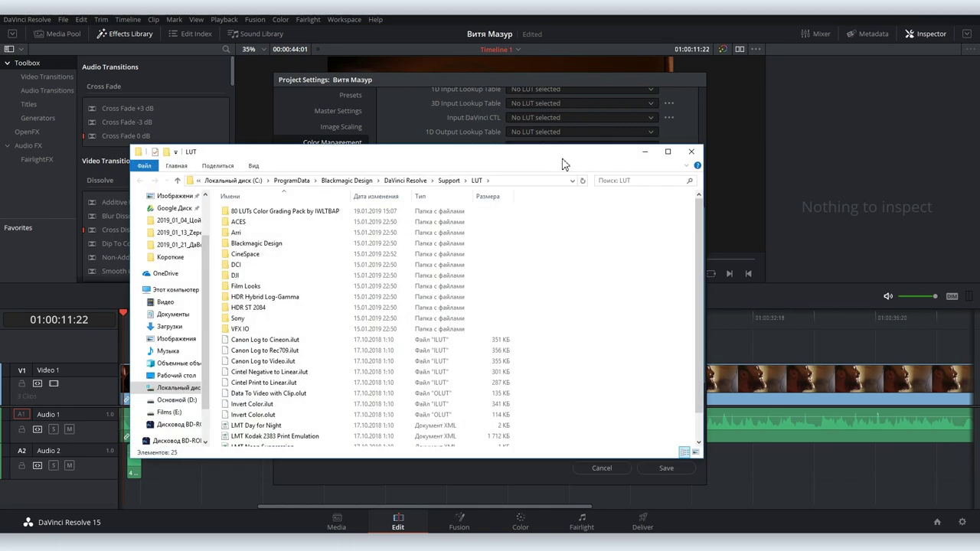
left_click_drag(562, 164, 504, 67)
left_click(202, 159)
left_click(191, 113)
mouse_move(344, 239)
left_mouse_down()
mouse_move(197, 195)
mouse_move(376, 268)
left_mouse_up()
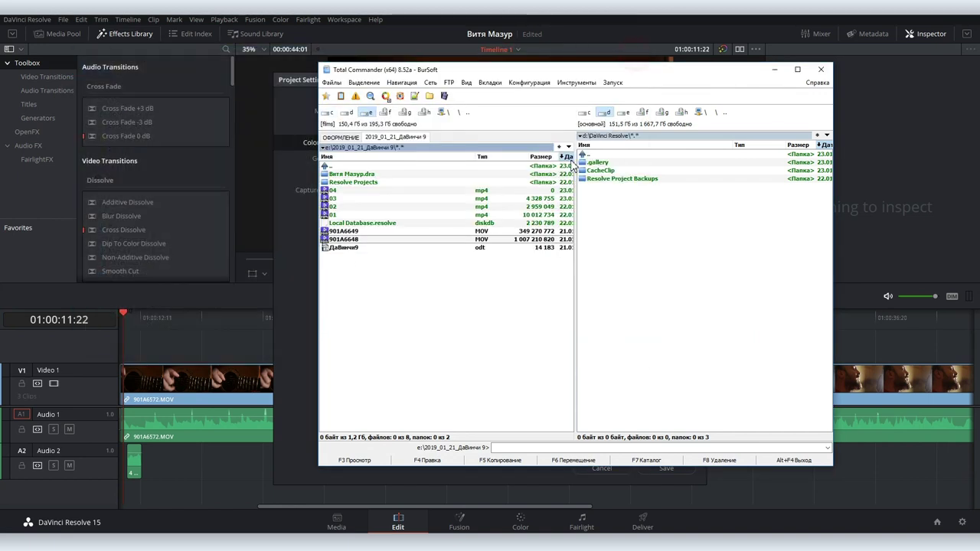
left_click(774, 69)
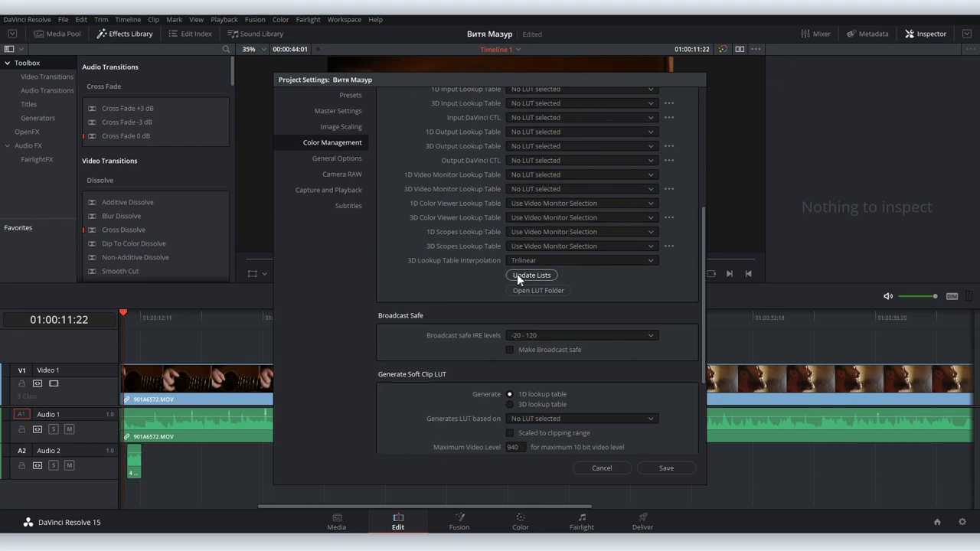
scroll(462, 174, "up", 3)
Recheck Master Settings and close the Project Settings window.
scroll(446, 182, "up", 3)
left_click(337, 110)
scroll(414, 199, "down", 5)
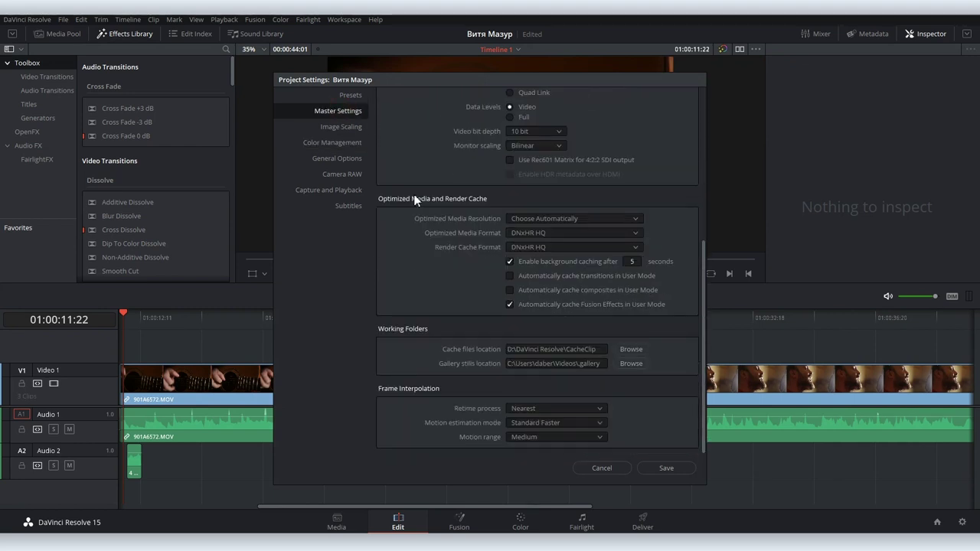
scroll(414, 198, "up", 5)
left_click(600, 470)
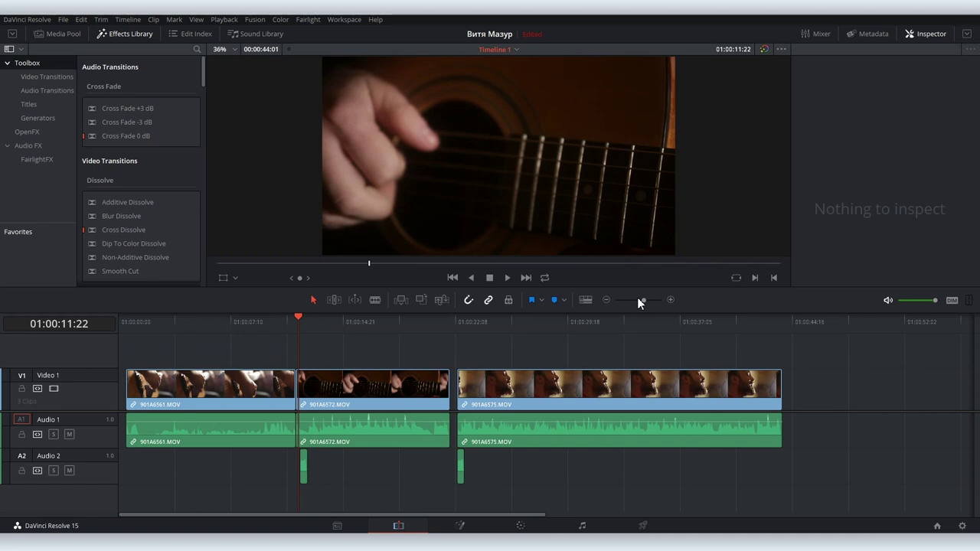
Glance through the application menus, then open the Project Manager.
left_click(81, 20)
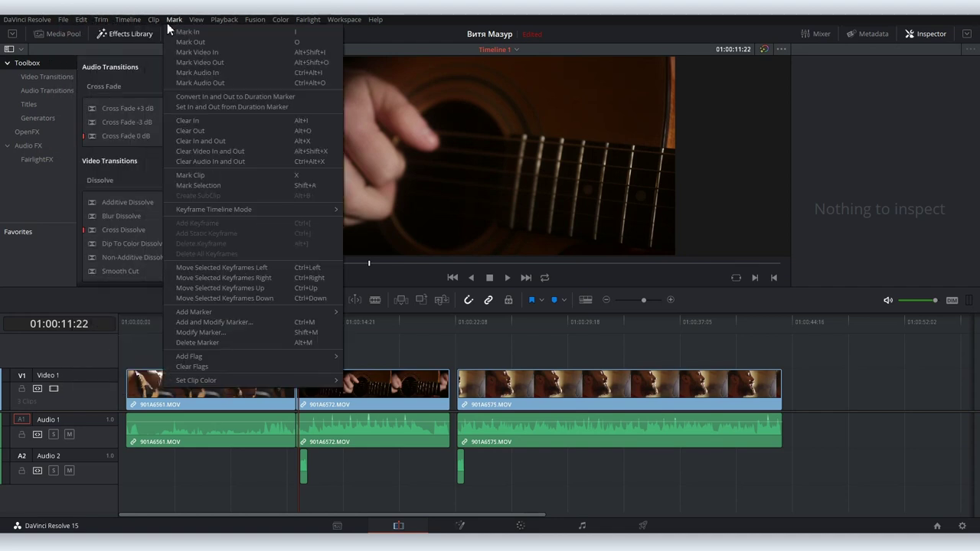
left_click(444, 117)
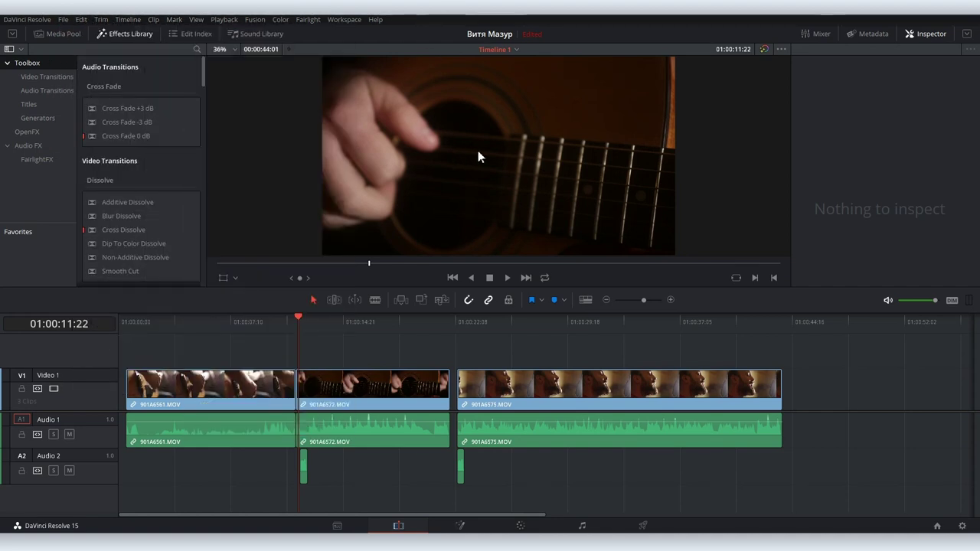
left_click(937, 526)
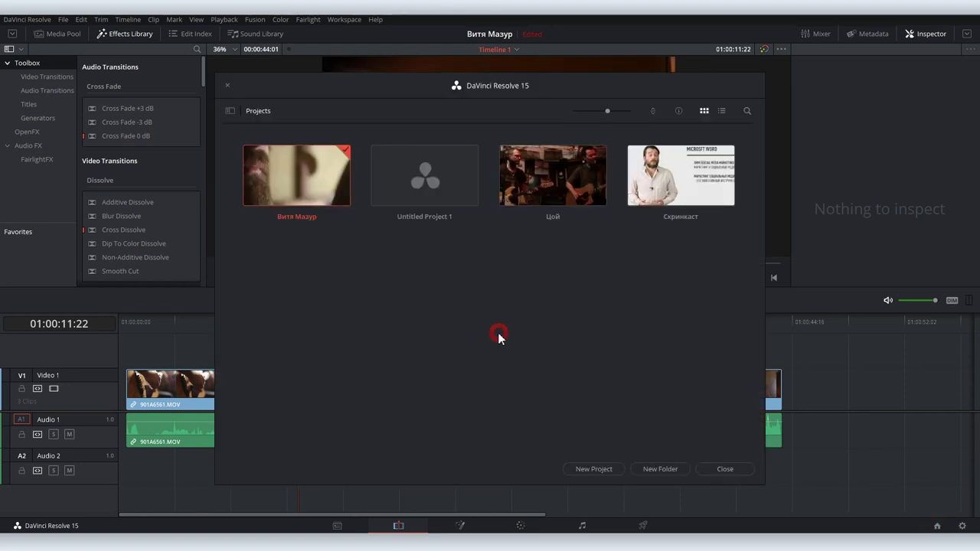
Refresh the Project Manager's project list from its right-click menu.
right_click(372, 280)
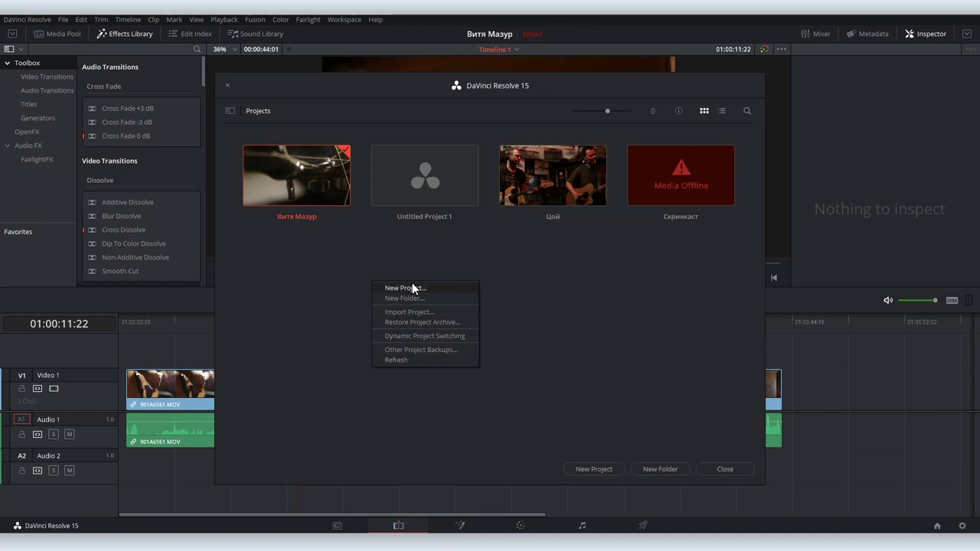
left_click(417, 360)
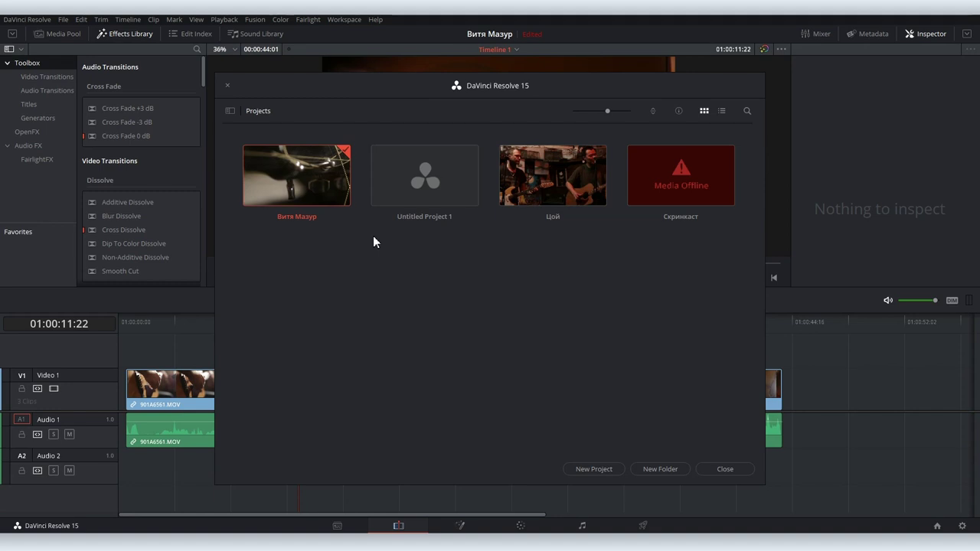
Load the newest Цой project backup as a new project named 'Цой - 2'.
right_click(556, 182)
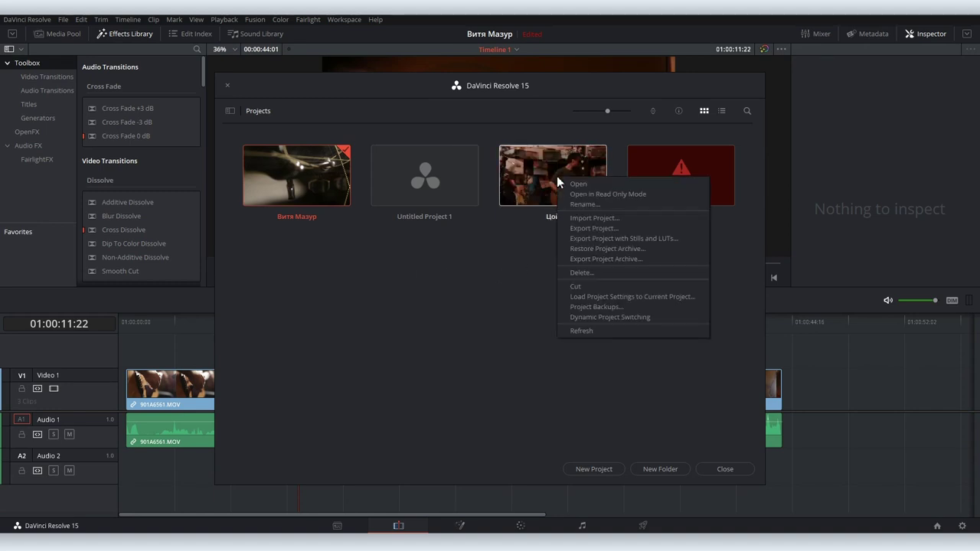
left_click(591, 306)
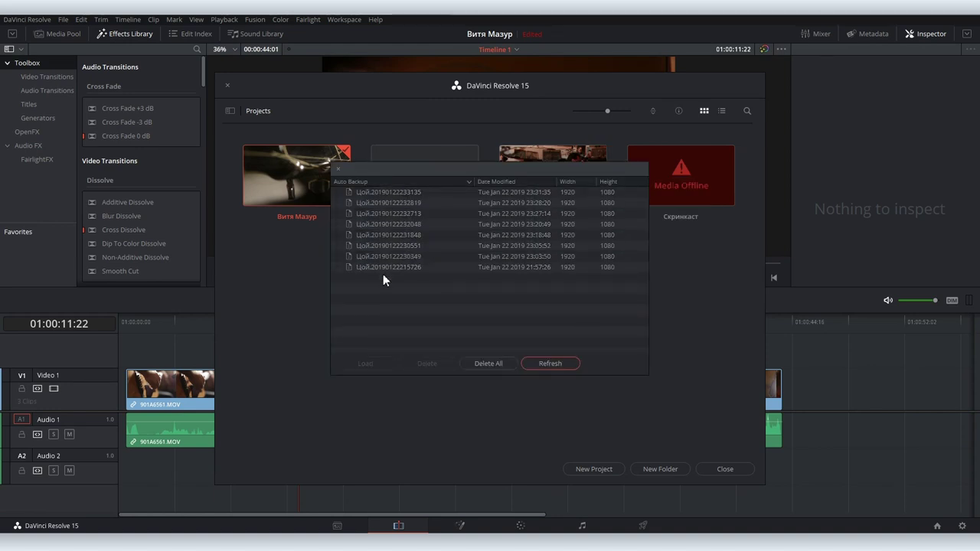
left_click(385, 192)
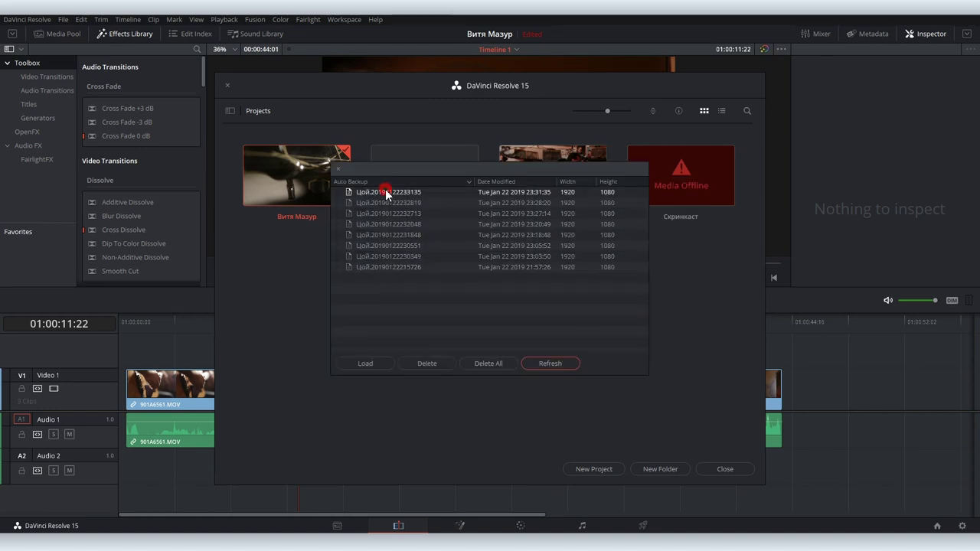
left_click(360, 365)
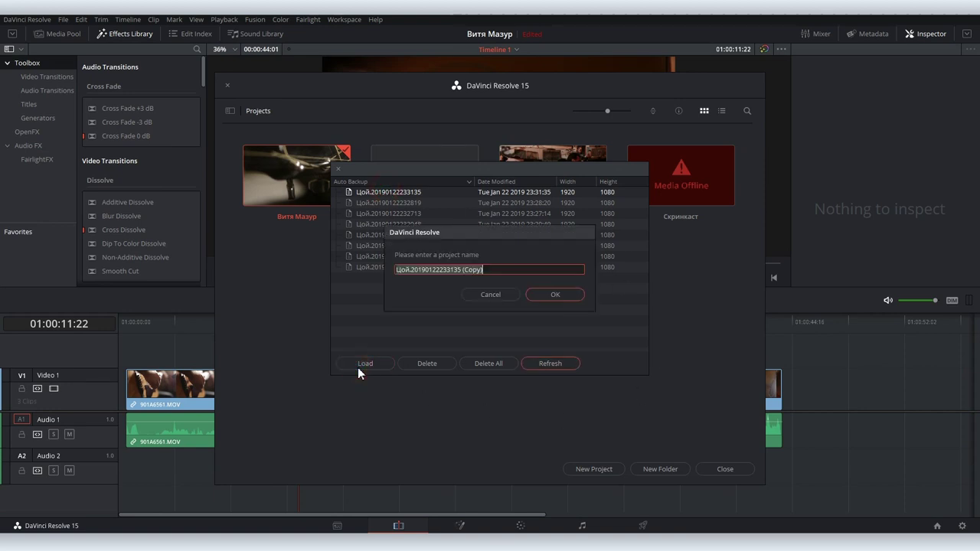
type("Цой - 2")
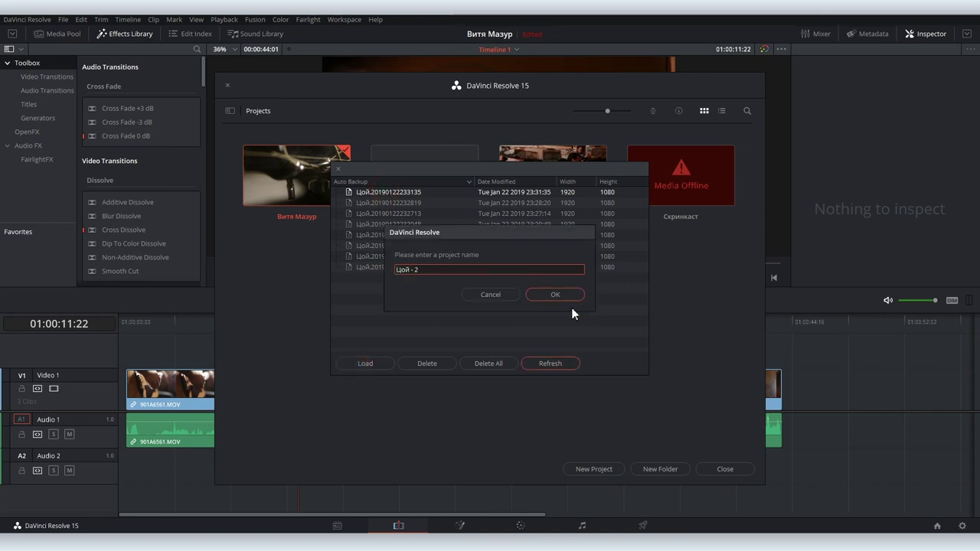
left_click(556, 295)
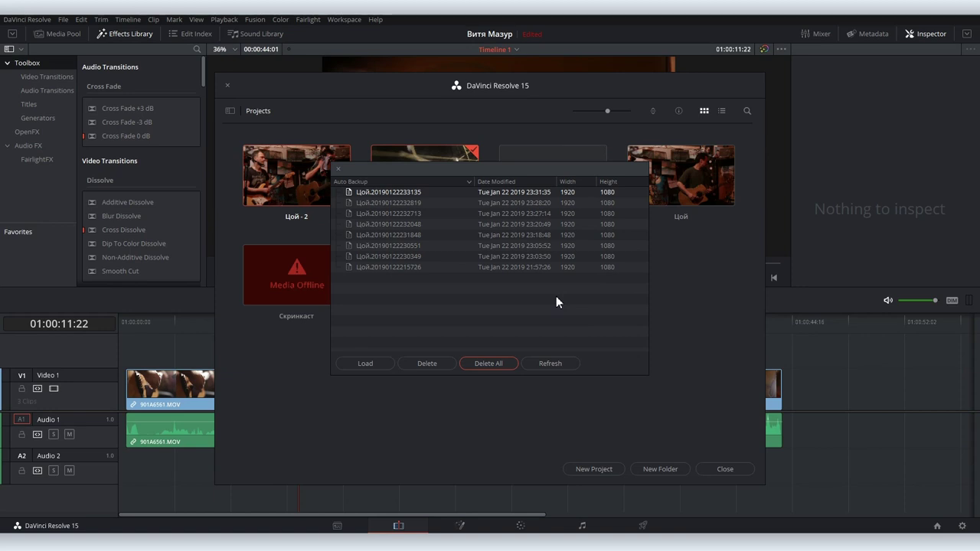
left_click(338, 168)
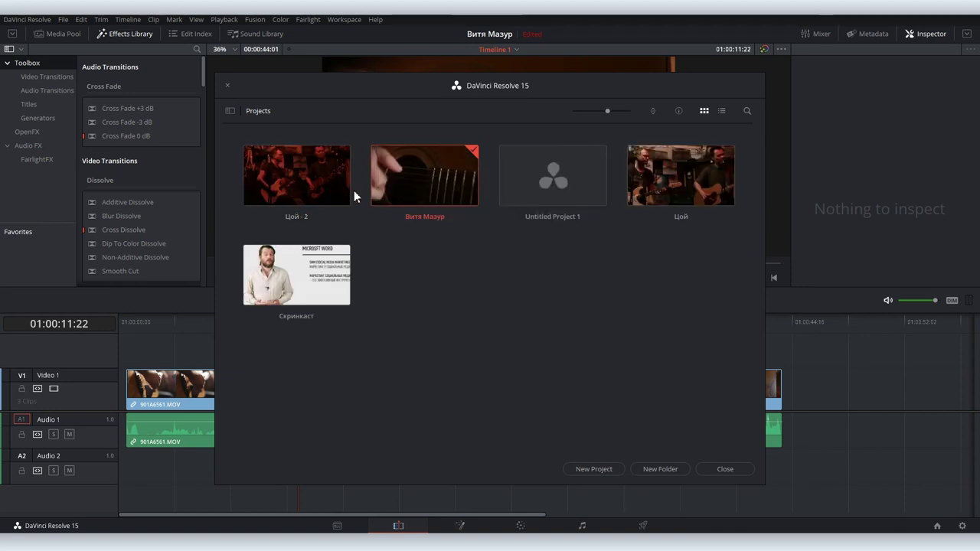